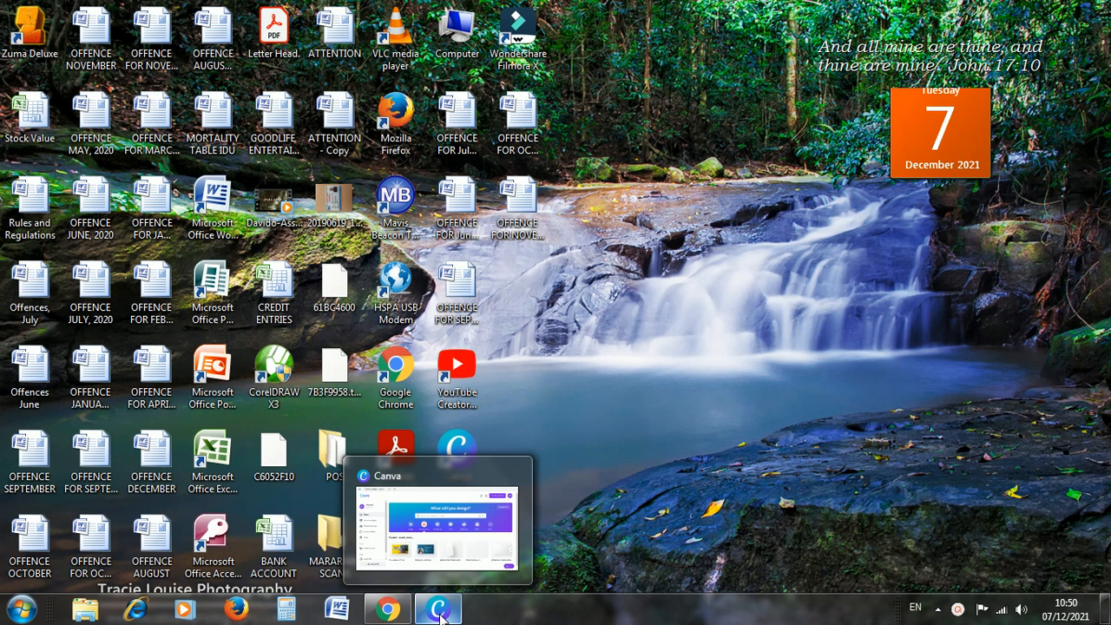
Switch to Canva and create a blank YouTube Video design from the video design types.
left_click(440, 613)
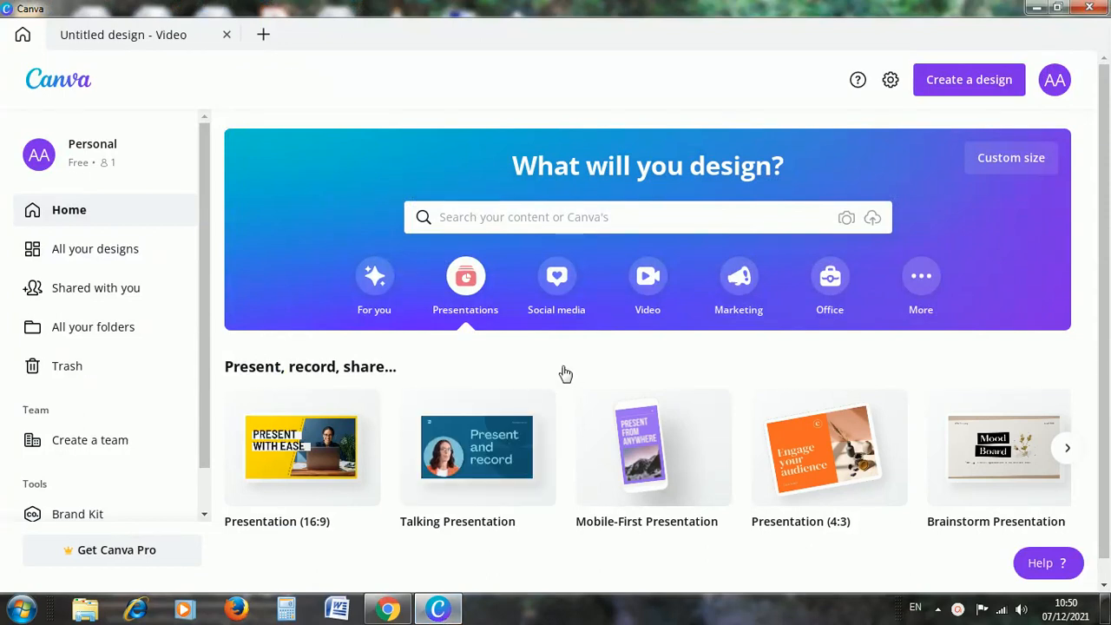
left_click(647, 286)
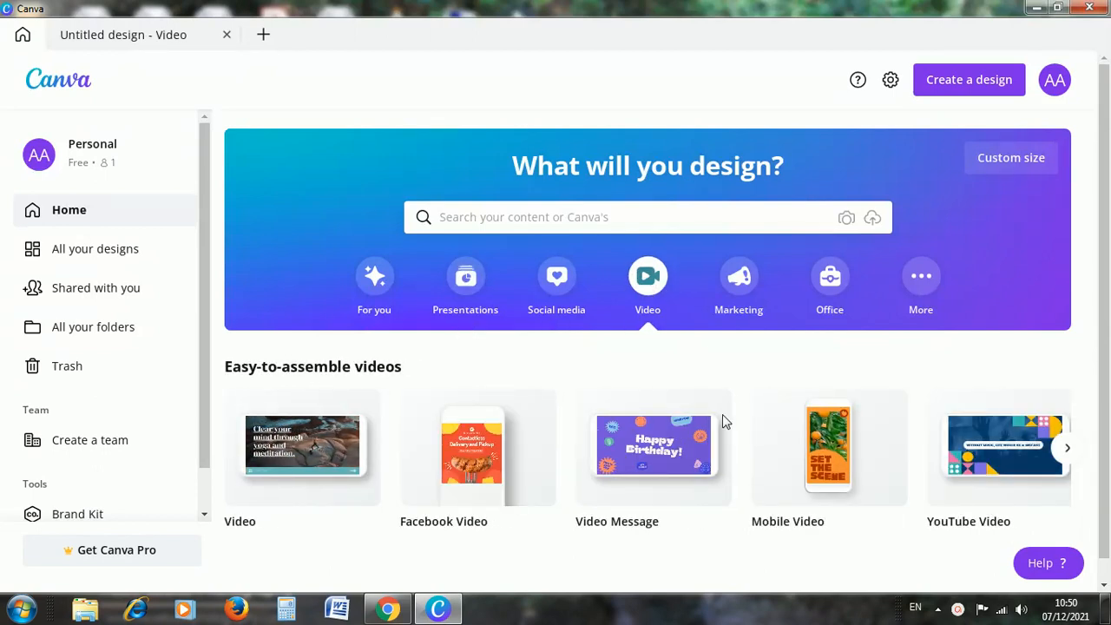
mouse_move(1005, 470)
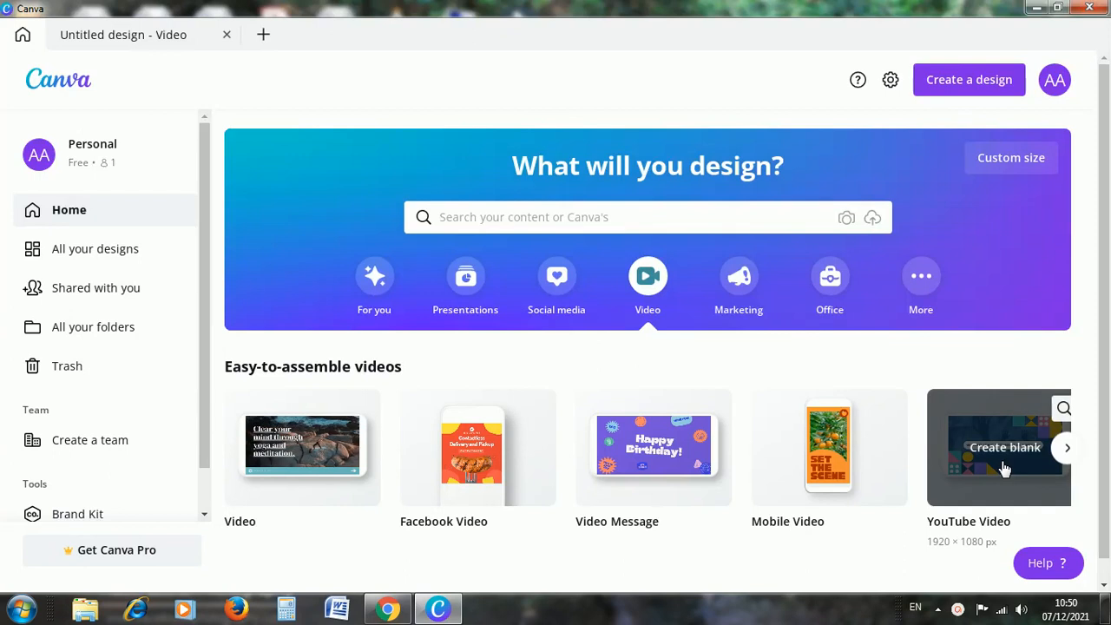
left_click(1005, 470)
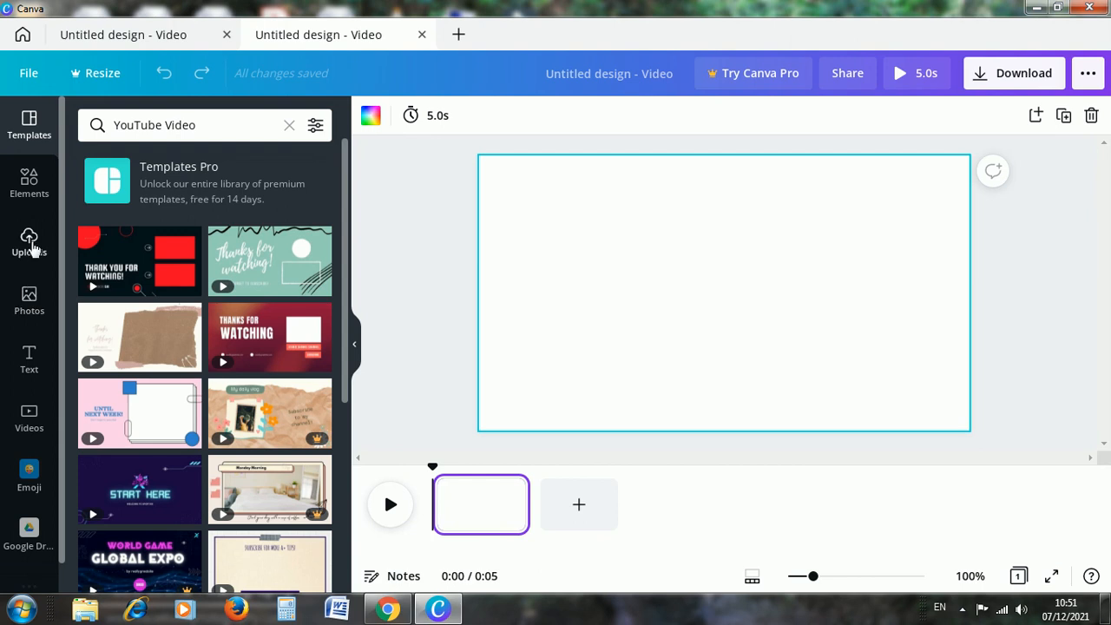
Upload typing.mp4 from the Downloads folder and place the uploaded video on the blank page in the timeline.
left_click(29, 243)
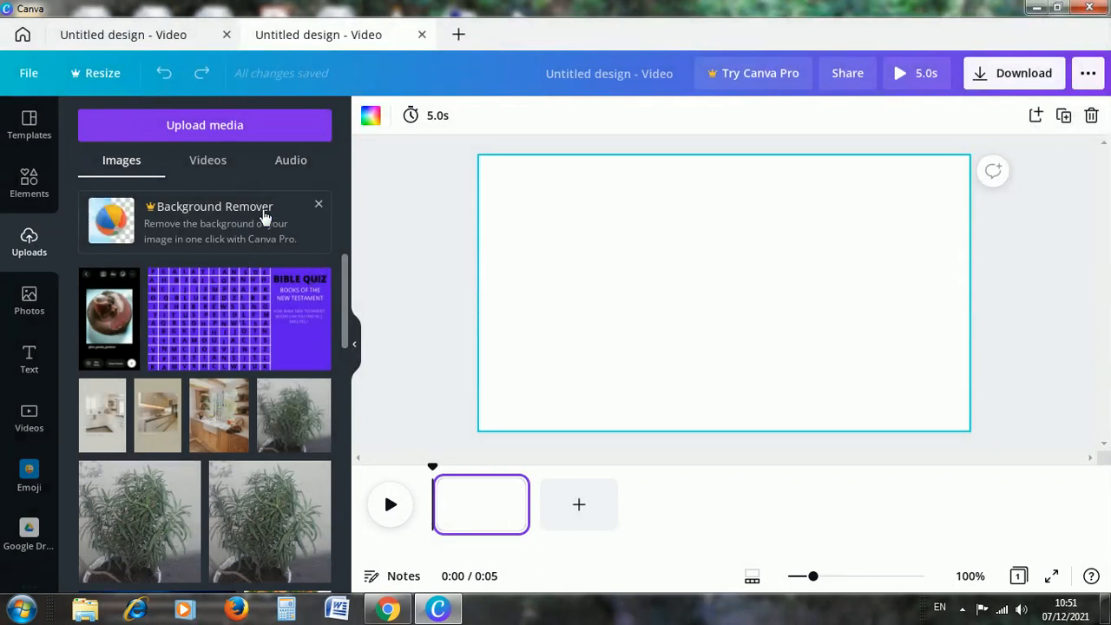
left_click(206, 171)
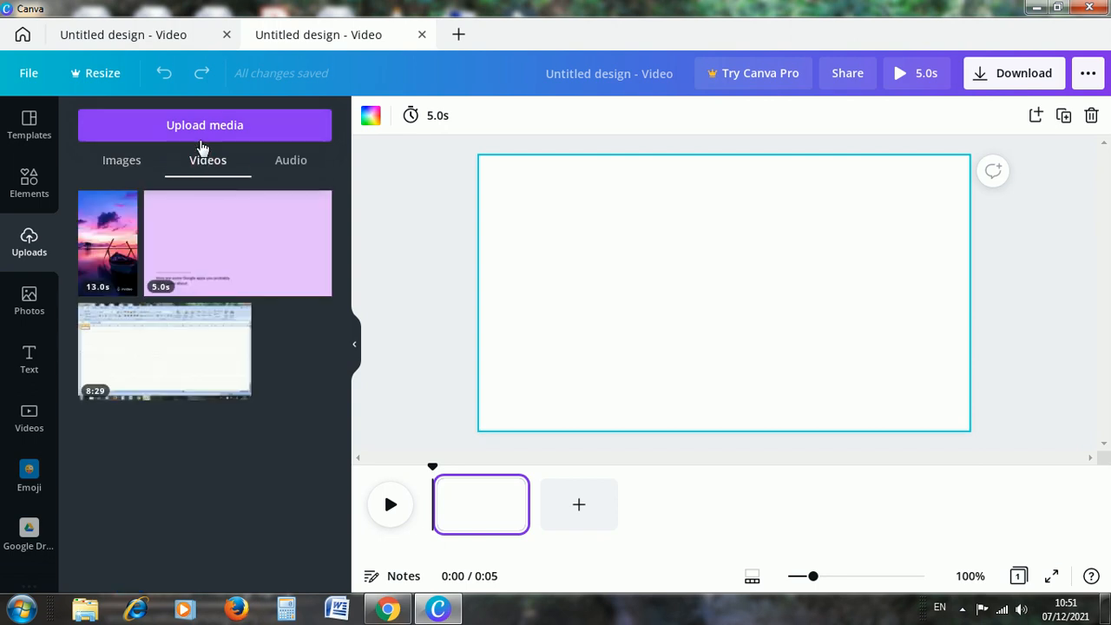
left_click(216, 136)
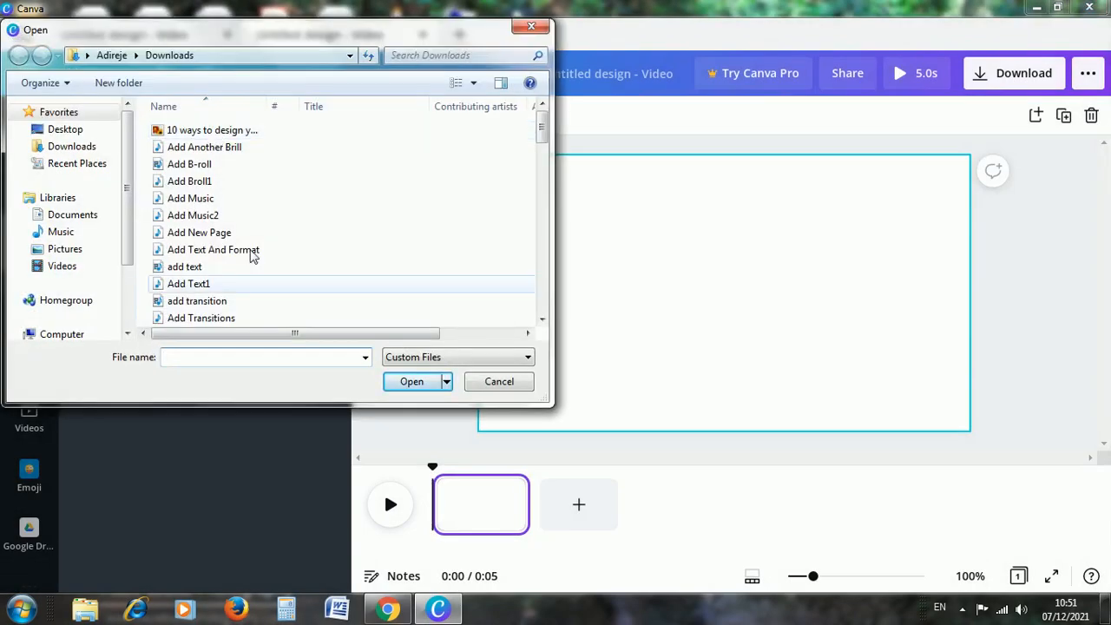
type("t")
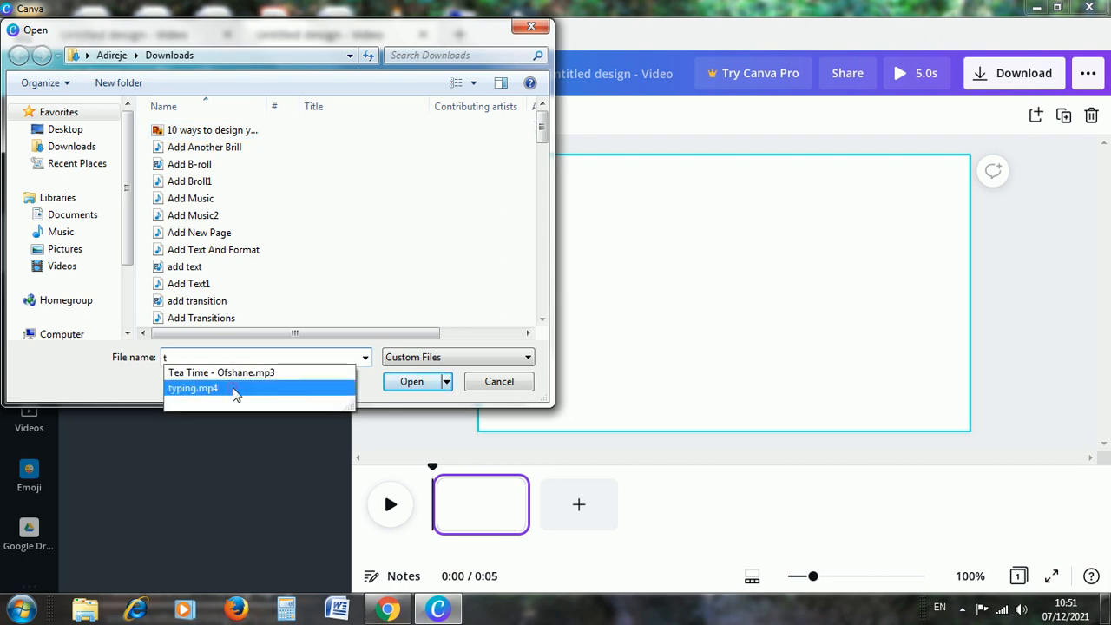
left_click(233, 390)
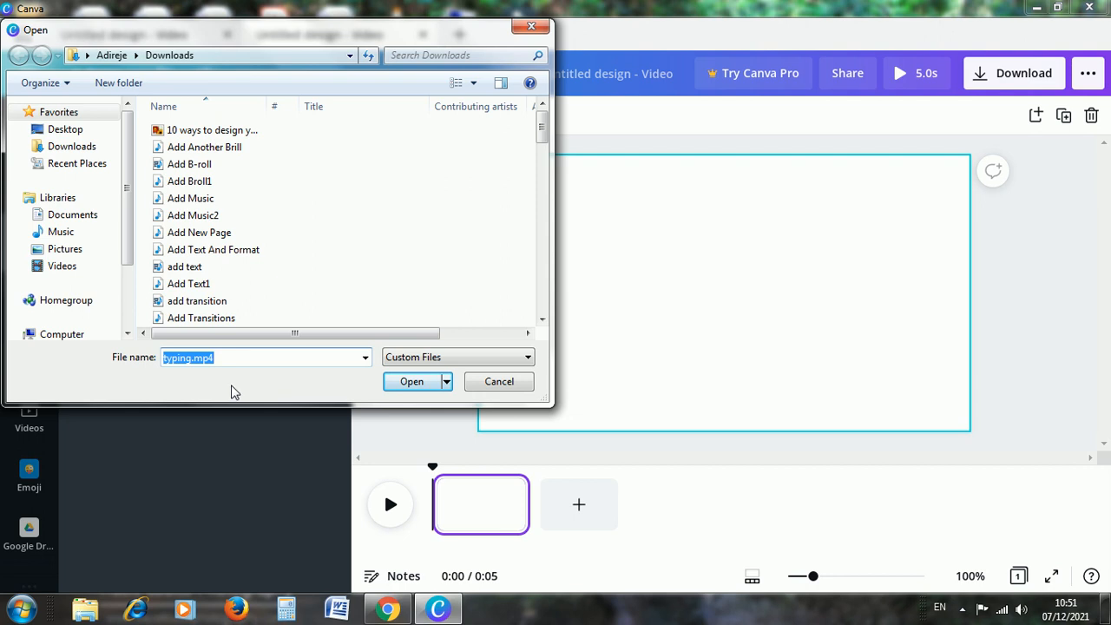
left_click(408, 383)
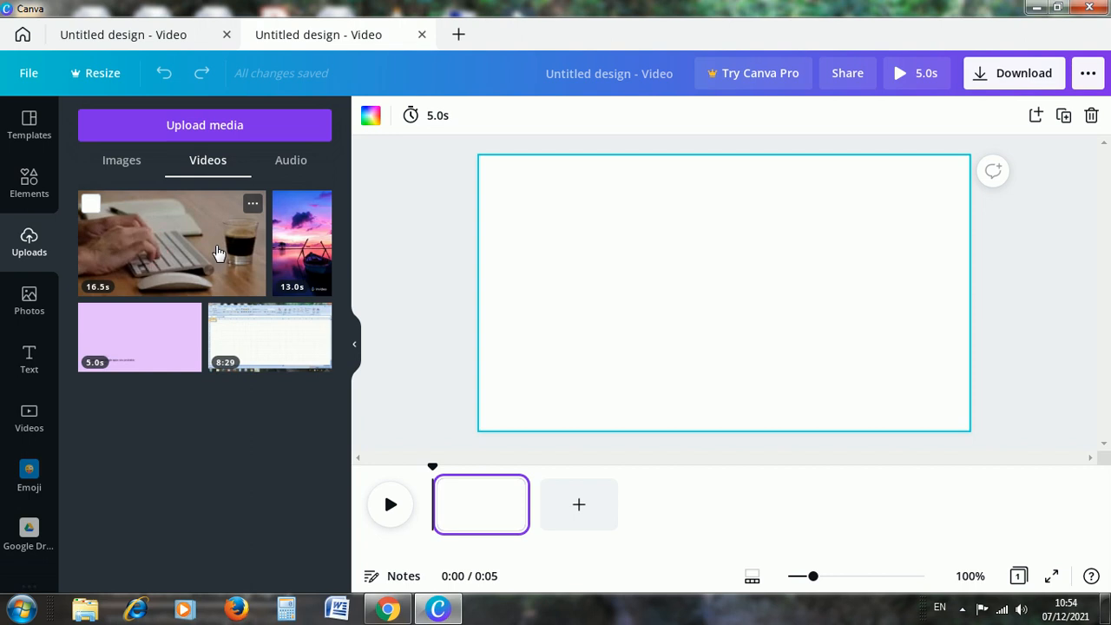
left_click_drag(226, 300, 471, 518)
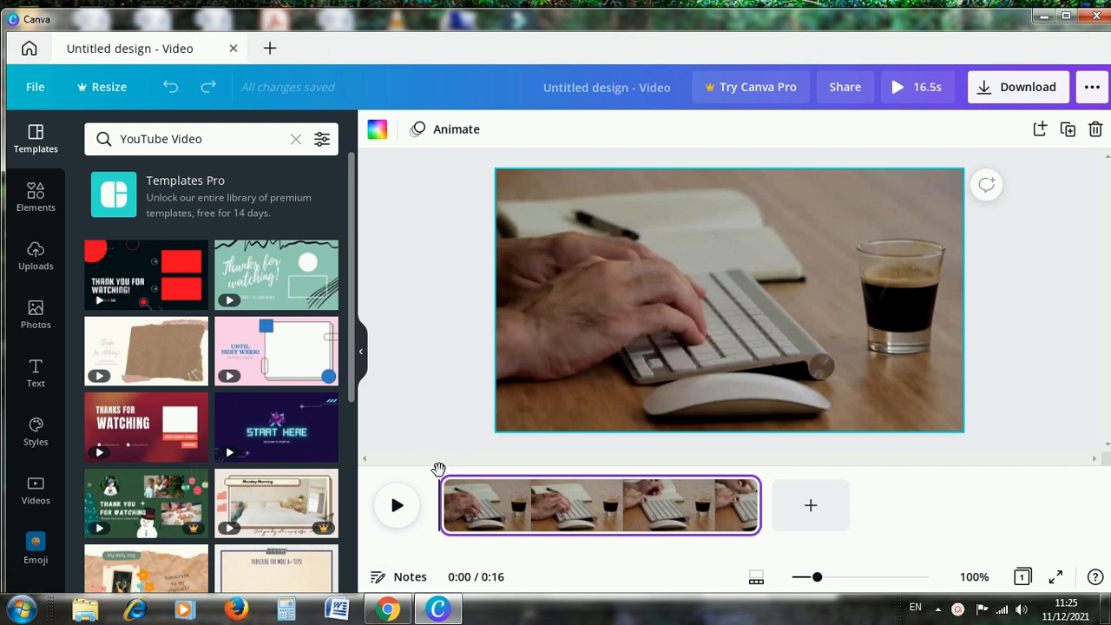
Split the typing video page at 0:04 on the timeline.
left_click_drag(464, 469, 394, 466)
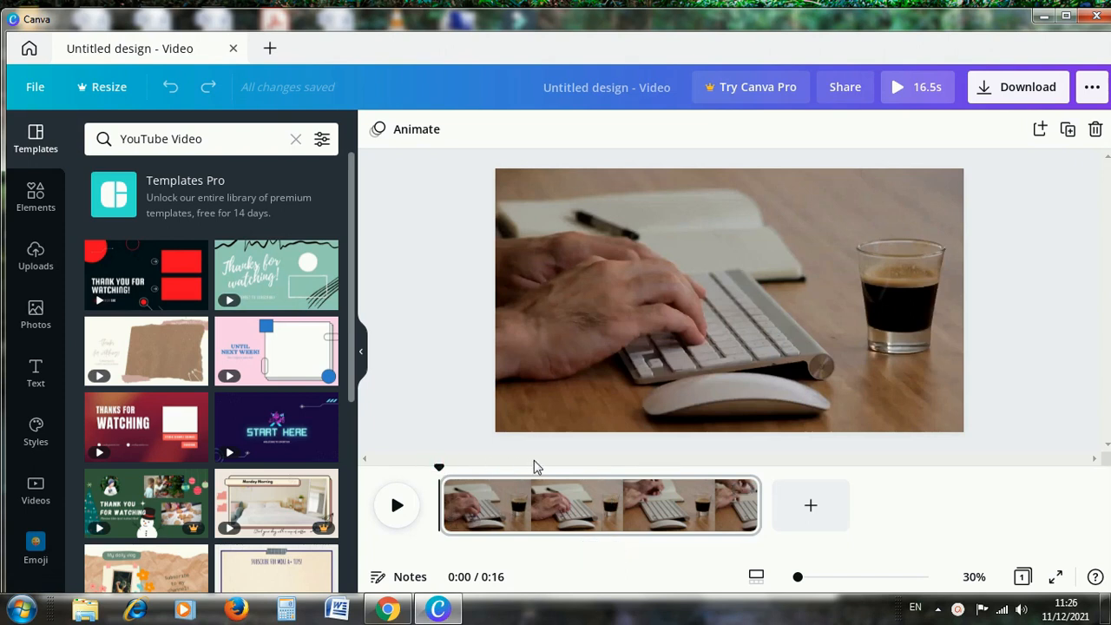
left_click_drag(439, 467, 535, 463)
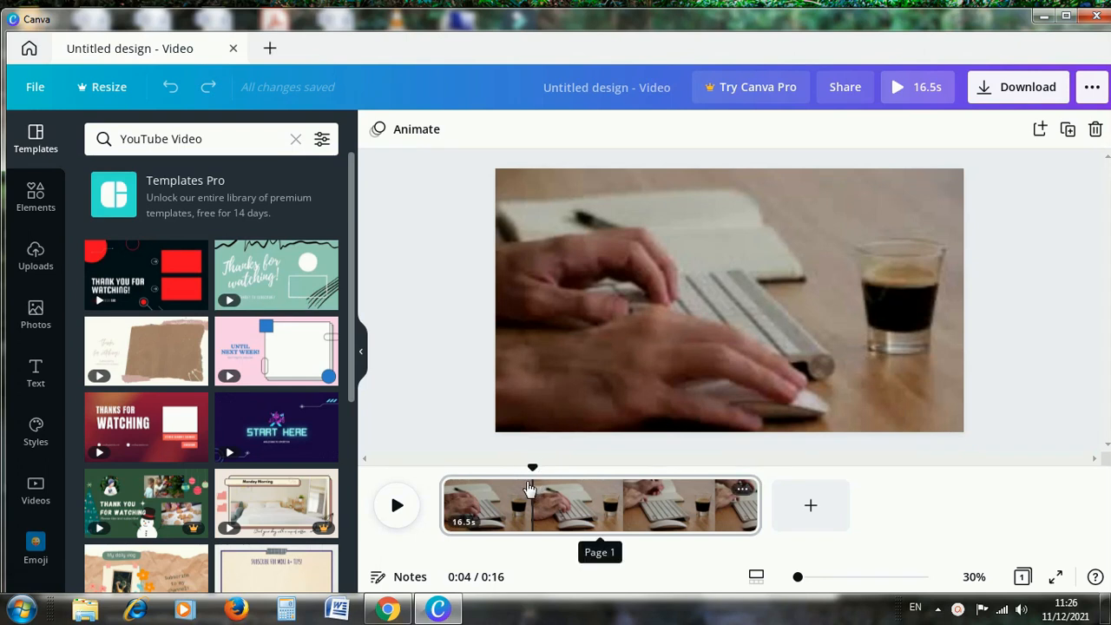
right_click(530, 488)
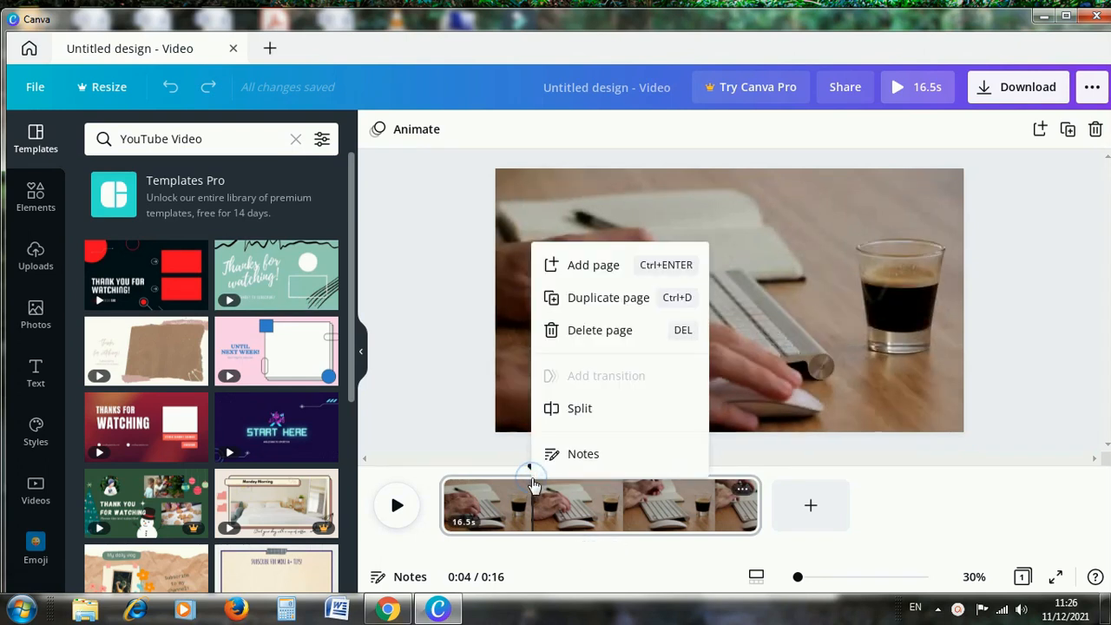
left_click(586, 415)
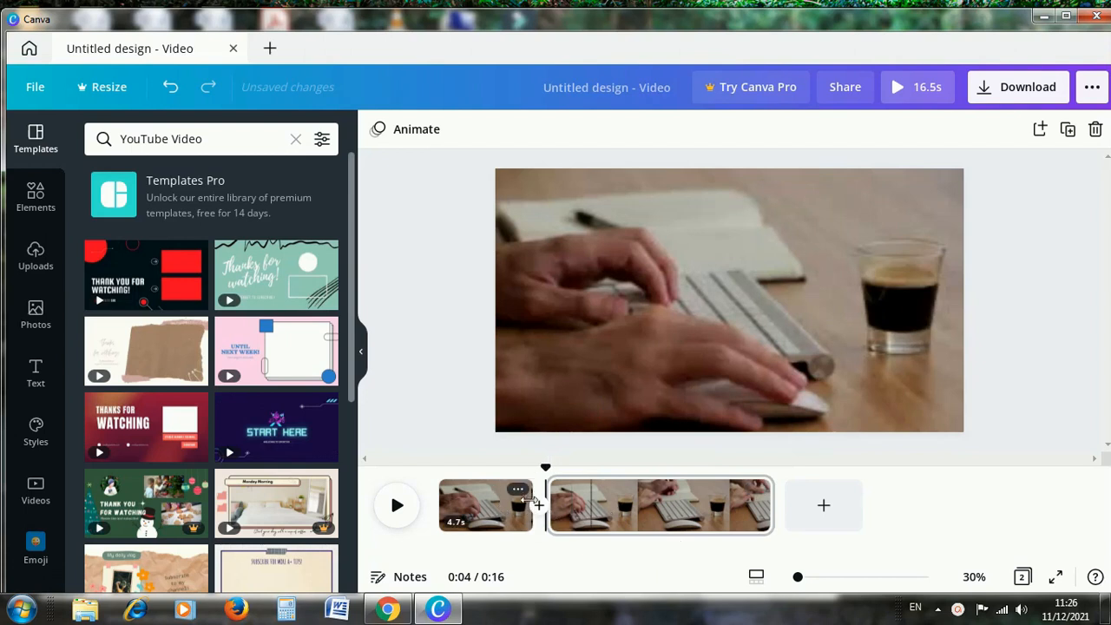
Split the second typing video page at 0:09 on the timeline.
left_click_drag(546, 465, 636, 467)
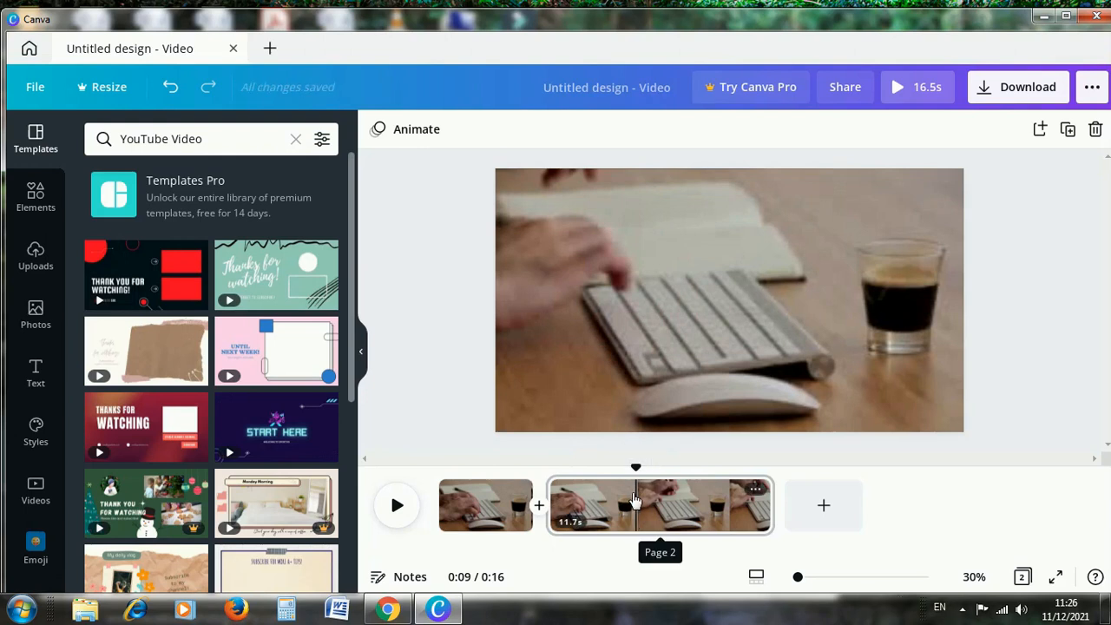
right_click(635, 501)
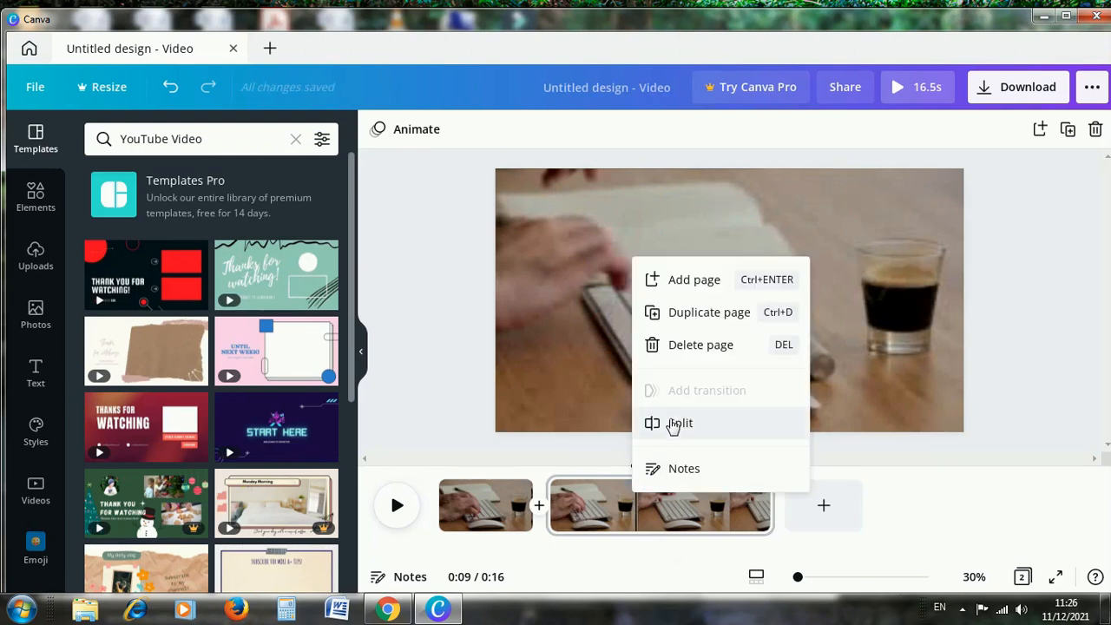
left_click(676, 423)
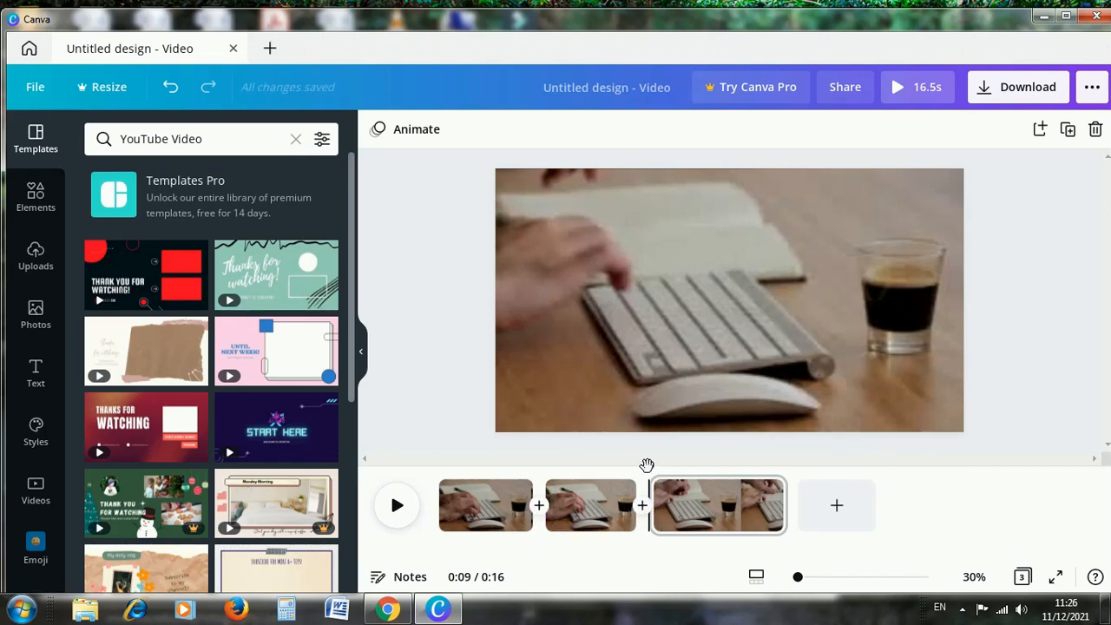
Delete the middle section of the split video, page 2, from the timeline.
left_click_drag(647, 466, 393, 476)
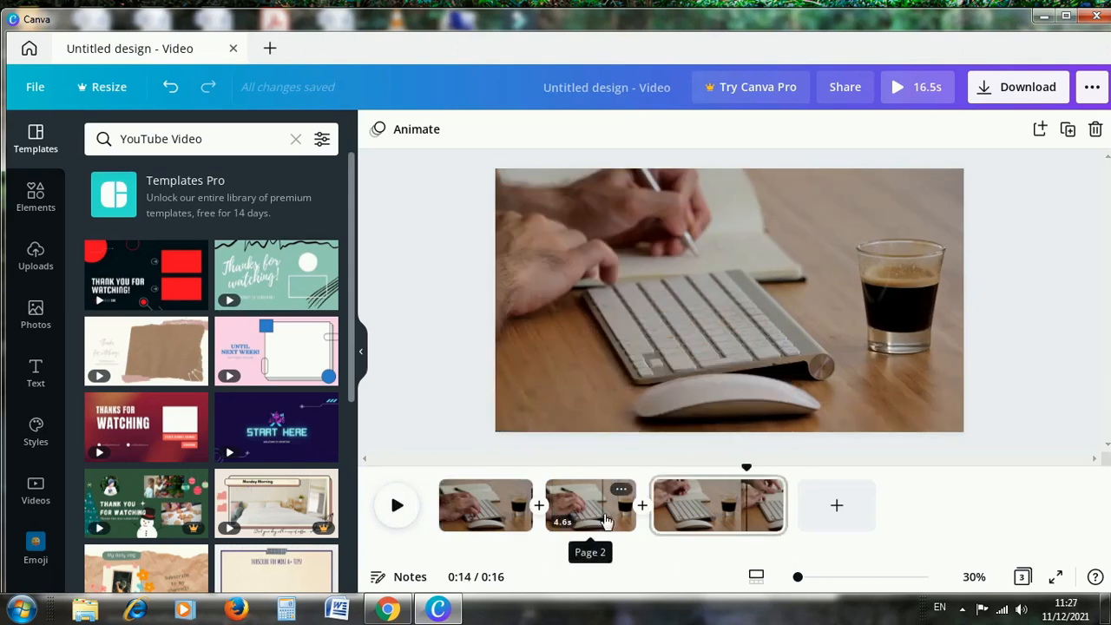
left_click(596, 515)
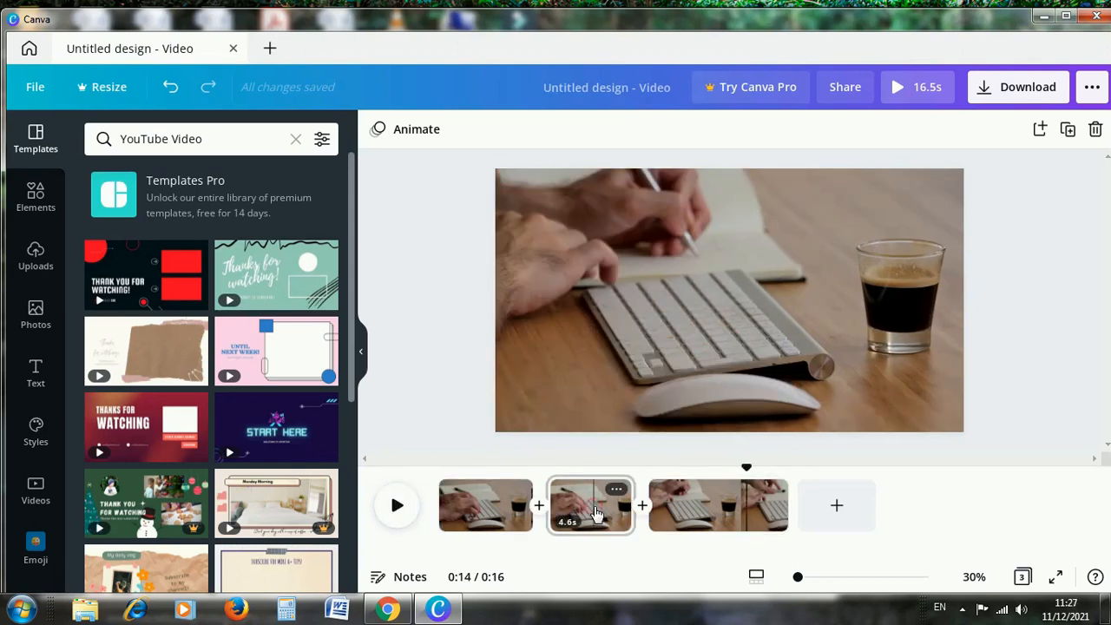
left_click(595, 516)
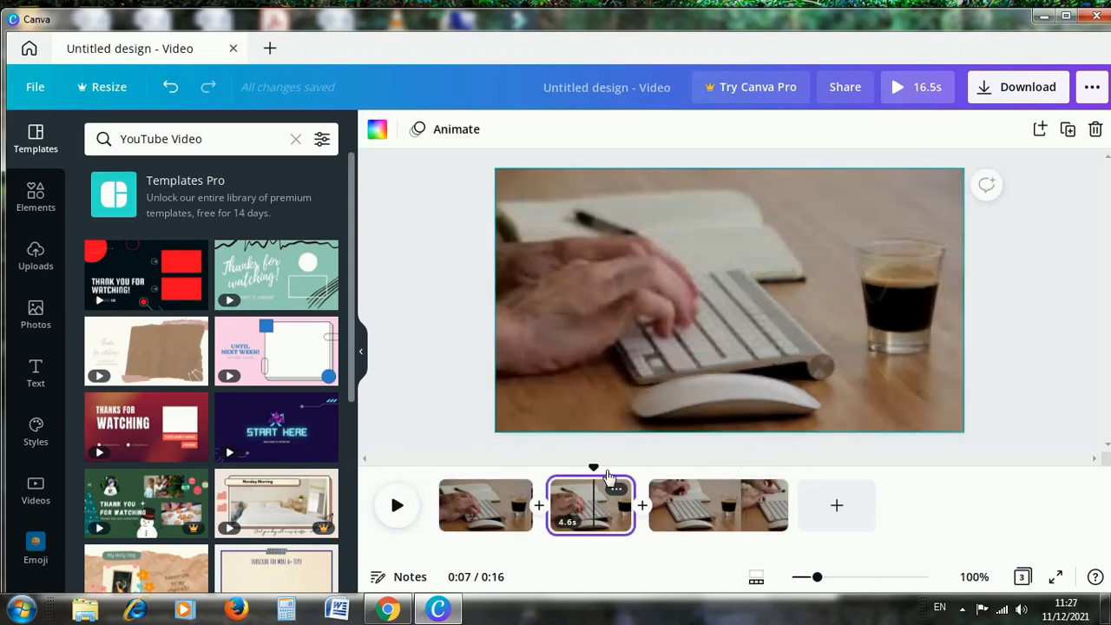
left_click(1096, 130)
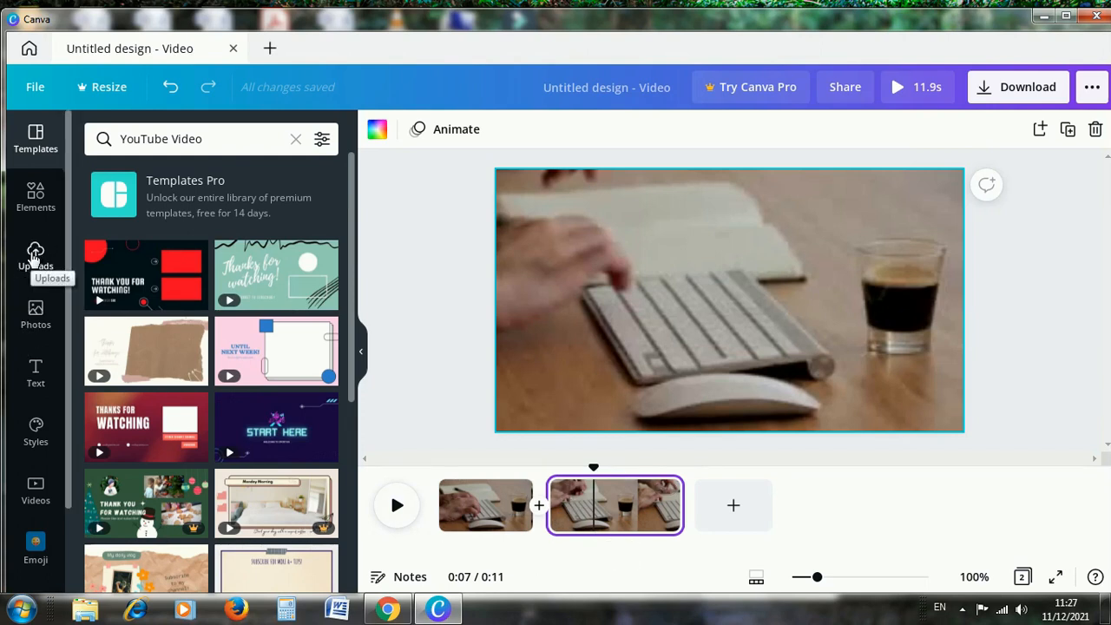
Add the uploaded 13.0s sunset boat video as an overlay on the second page.
left_click(34, 254)
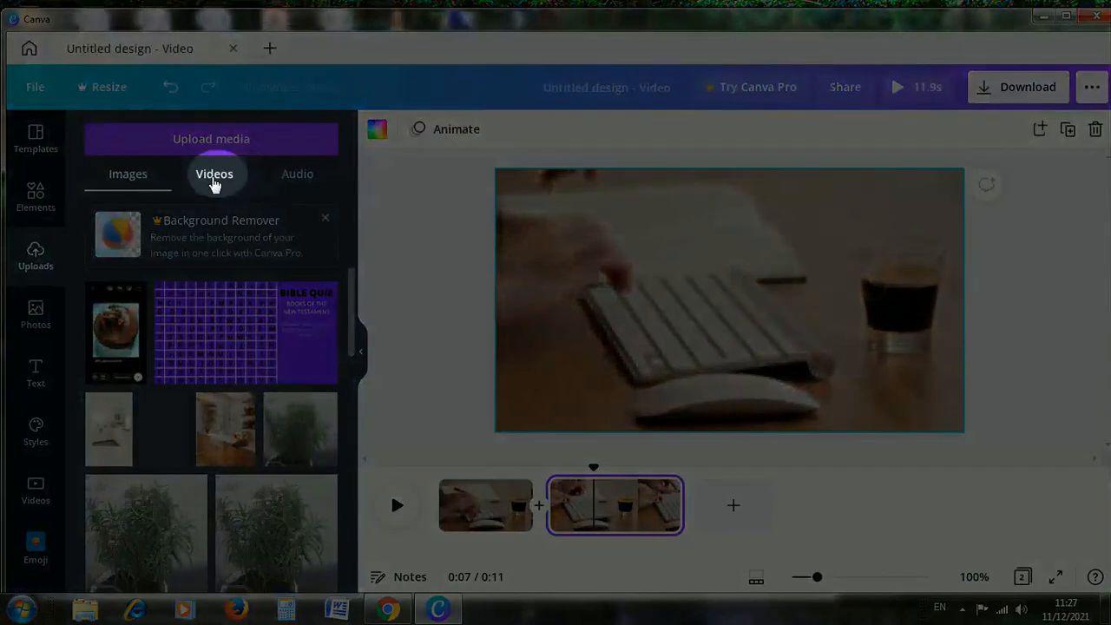
left_click(214, 178)
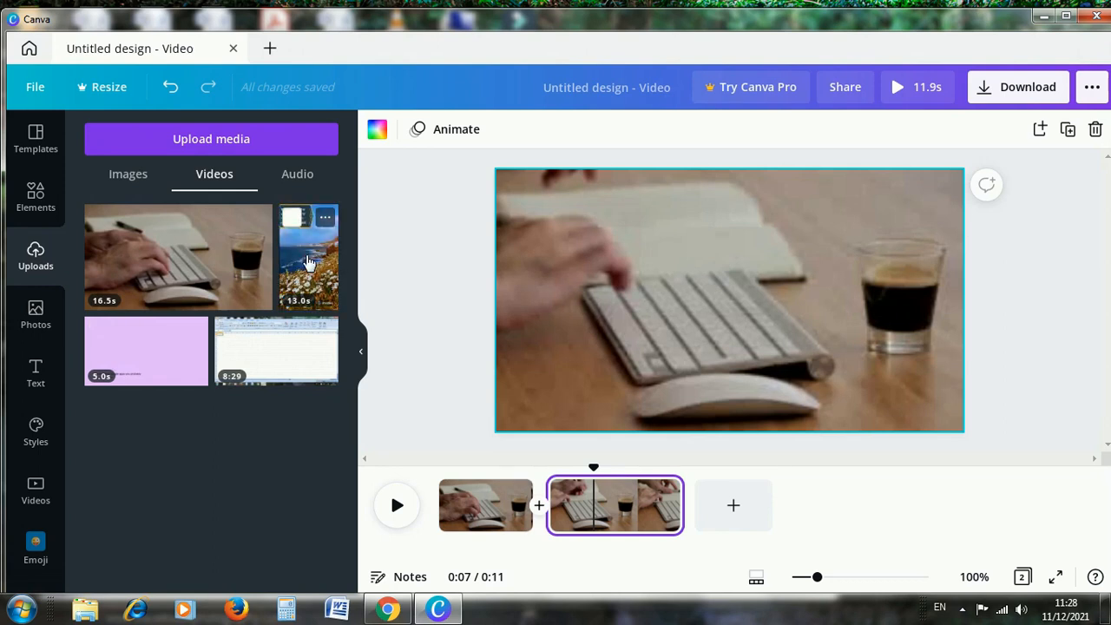
left_click_drag(309, 262, 395, 264)
left_click_drag(486, 257, 790, 237)
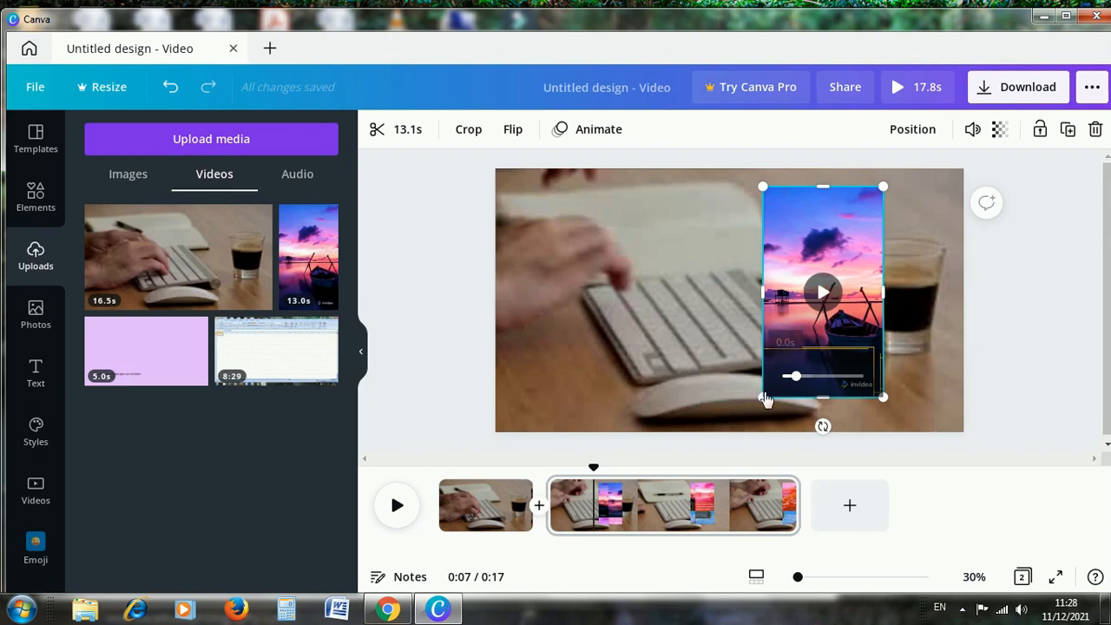
Shrink the sunset overlay video and move it over the coffee glass near the right edge of the frame.
left_click_drag(765, 400, 787, 320)
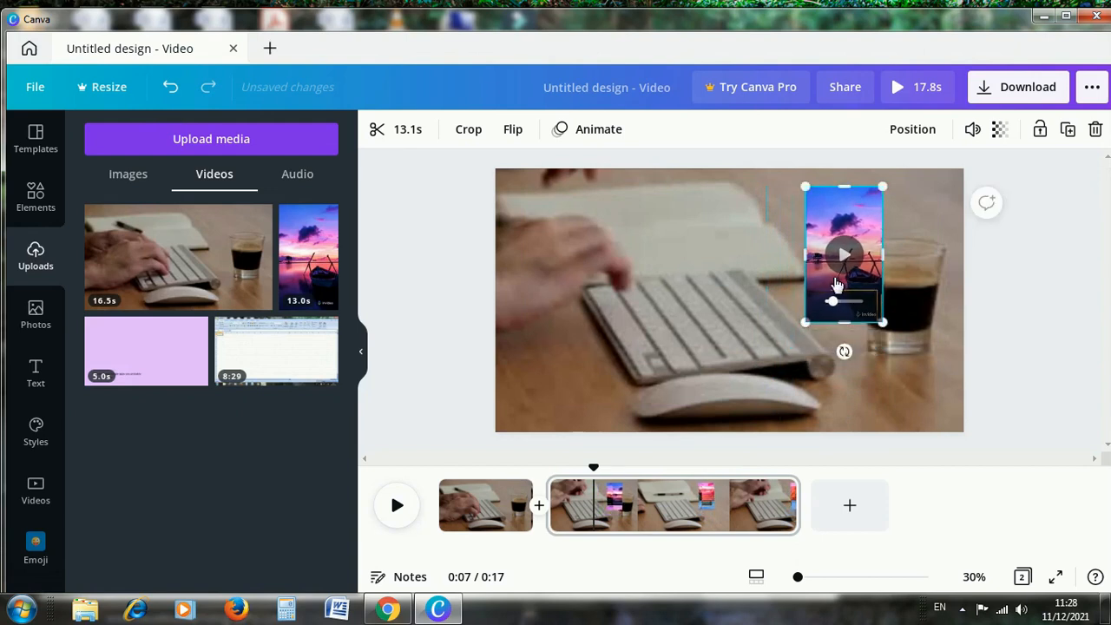
left_click(996, 280)
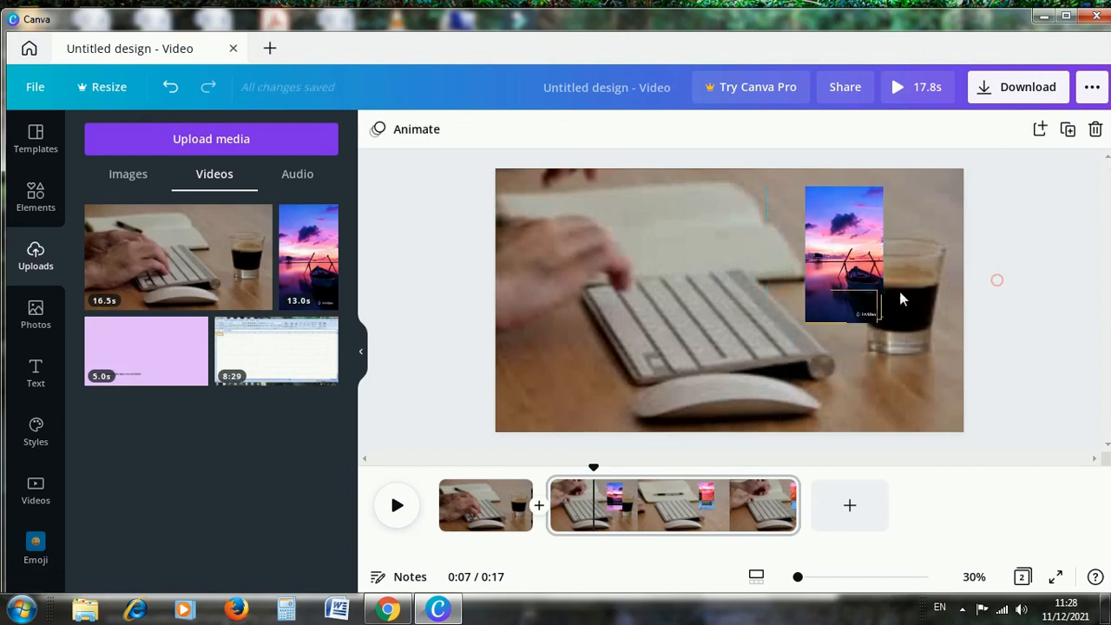
left_click_drag(831, 277, 893, 315)
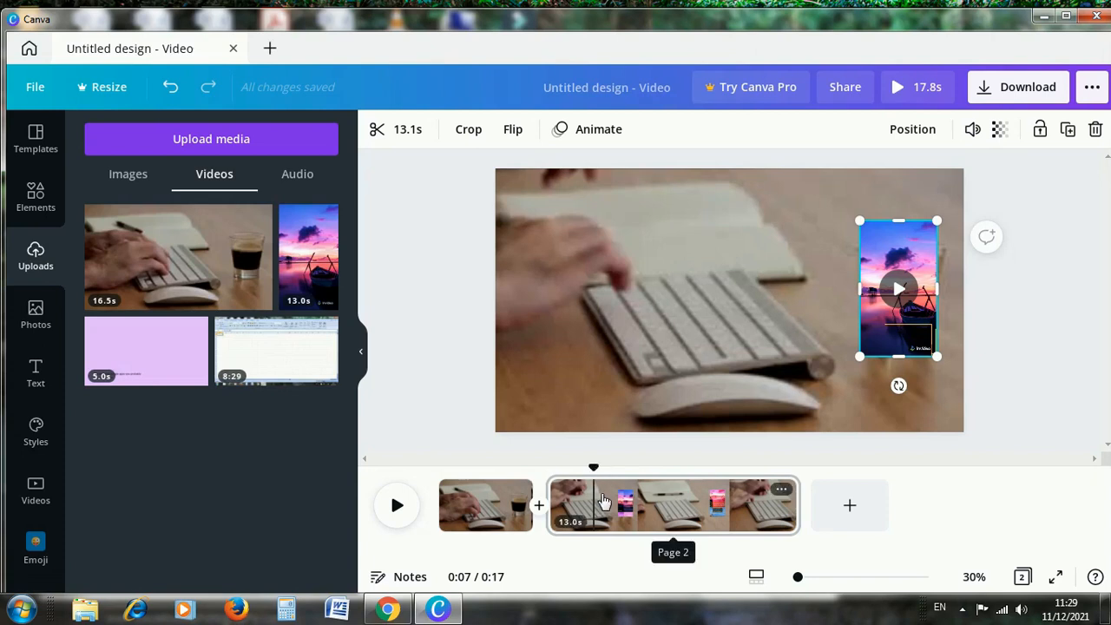
Split the second page, which carries the overlay video, at 0:09 on the timeline.
left_click_drag(599, 470, 647, 477)
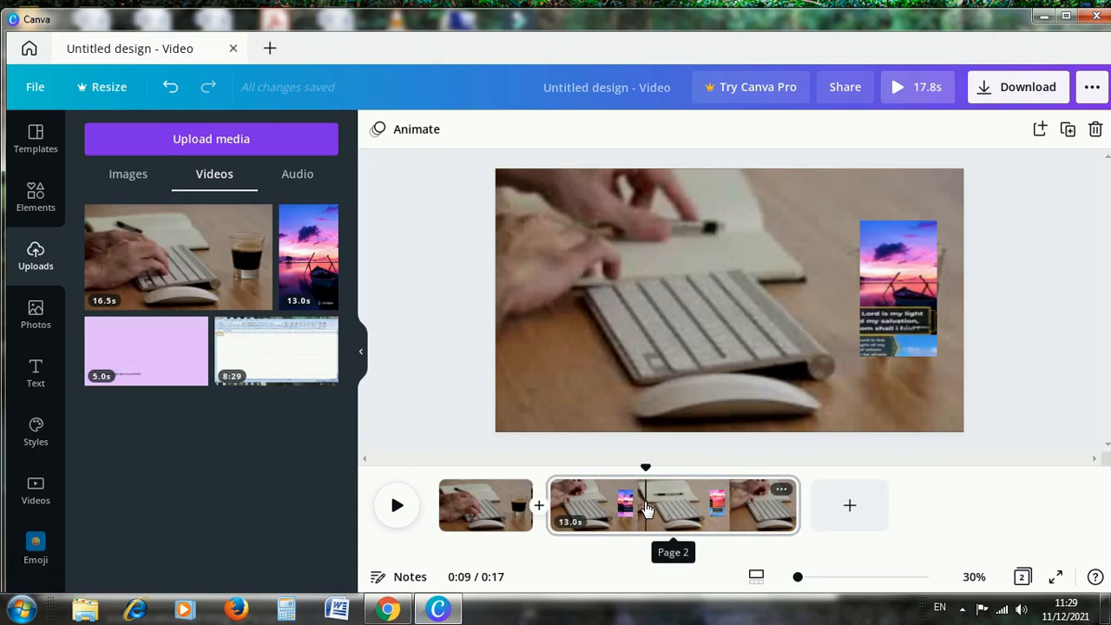
right_click(647, 508)
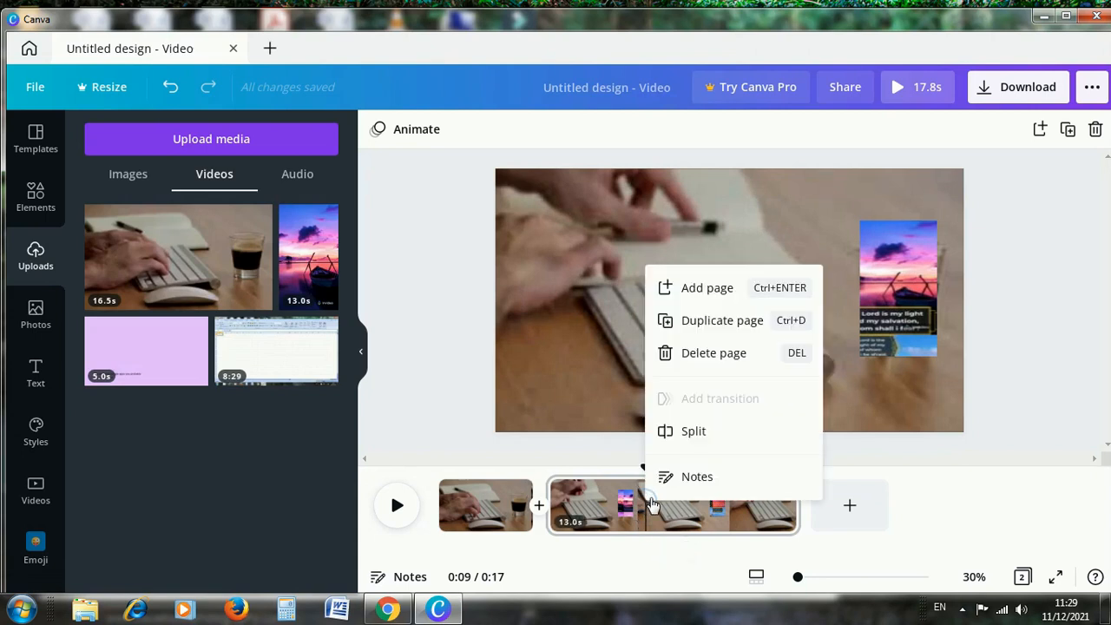
left_click(694, 432)
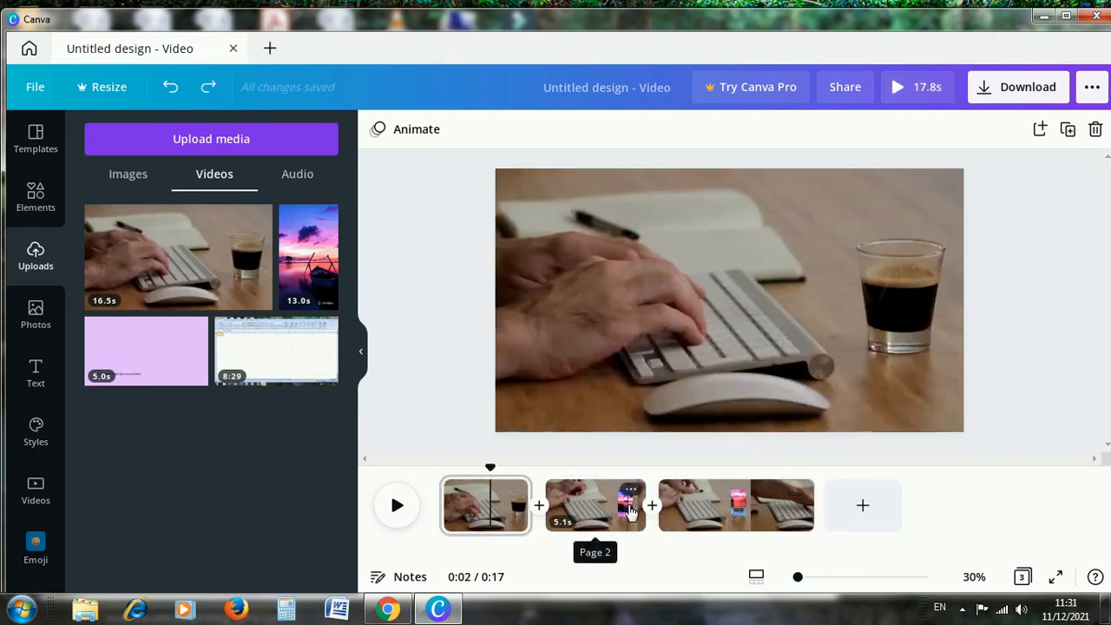
Delete the sunset overlay video from the second page, keeping the typing footage.
left_click(601, 514)
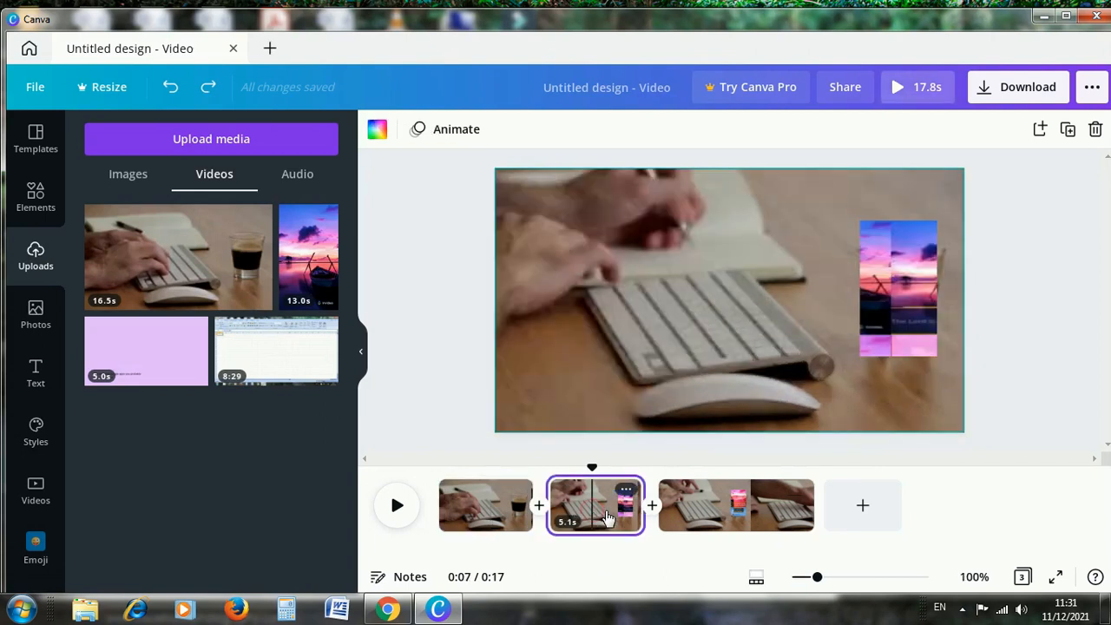
left_click(902, 318)
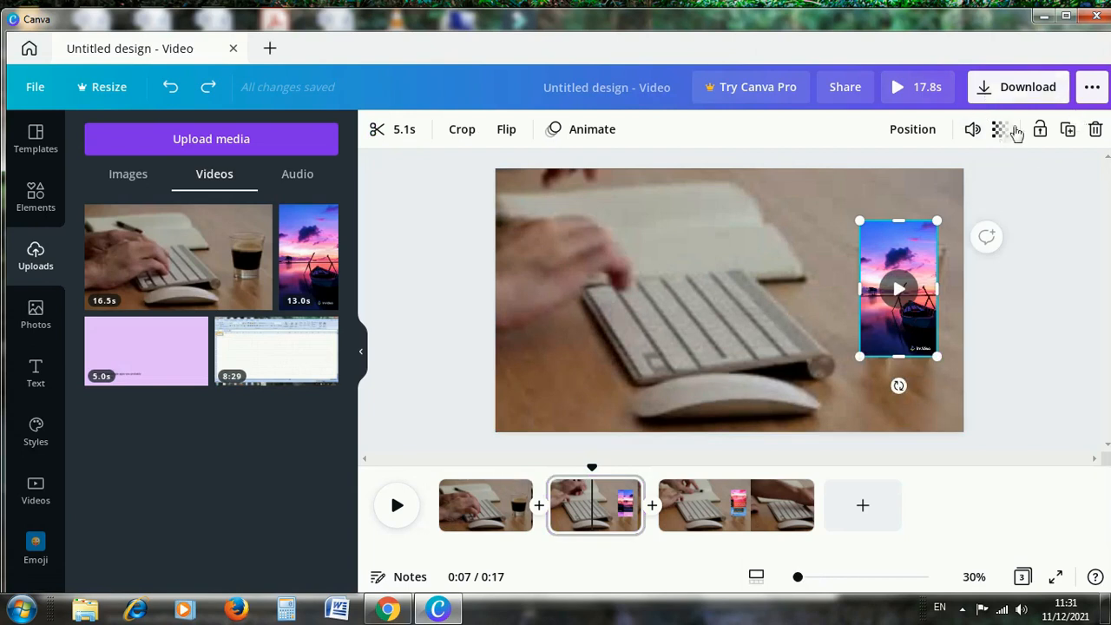
left_click(1096, 132)
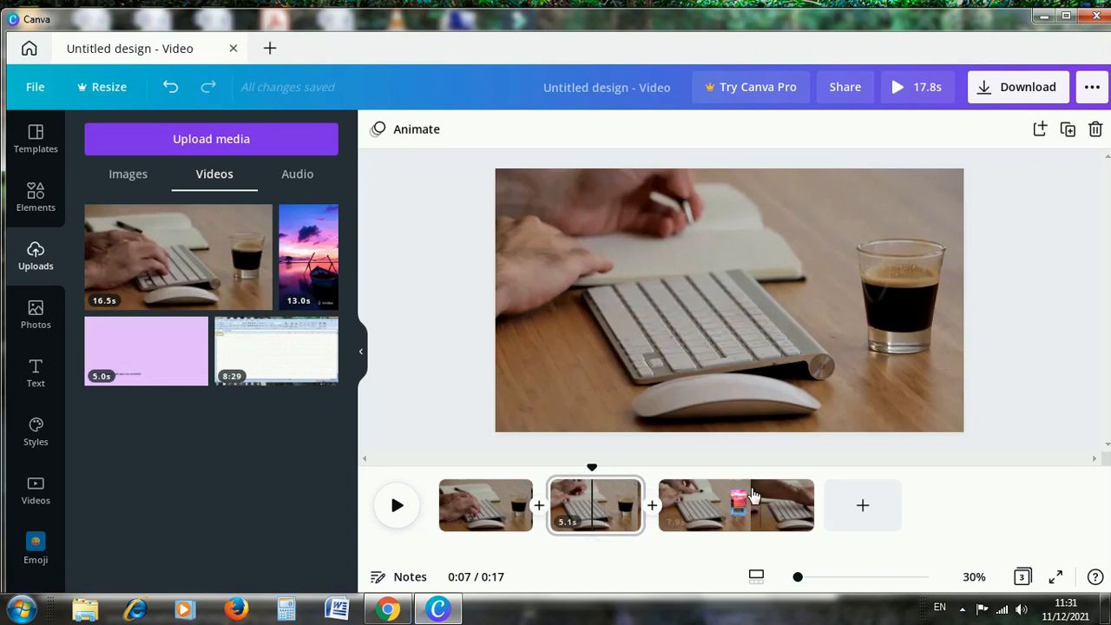
Lower the volume of the sunset overlay video on the third page to 25.
left_click(728, 508)
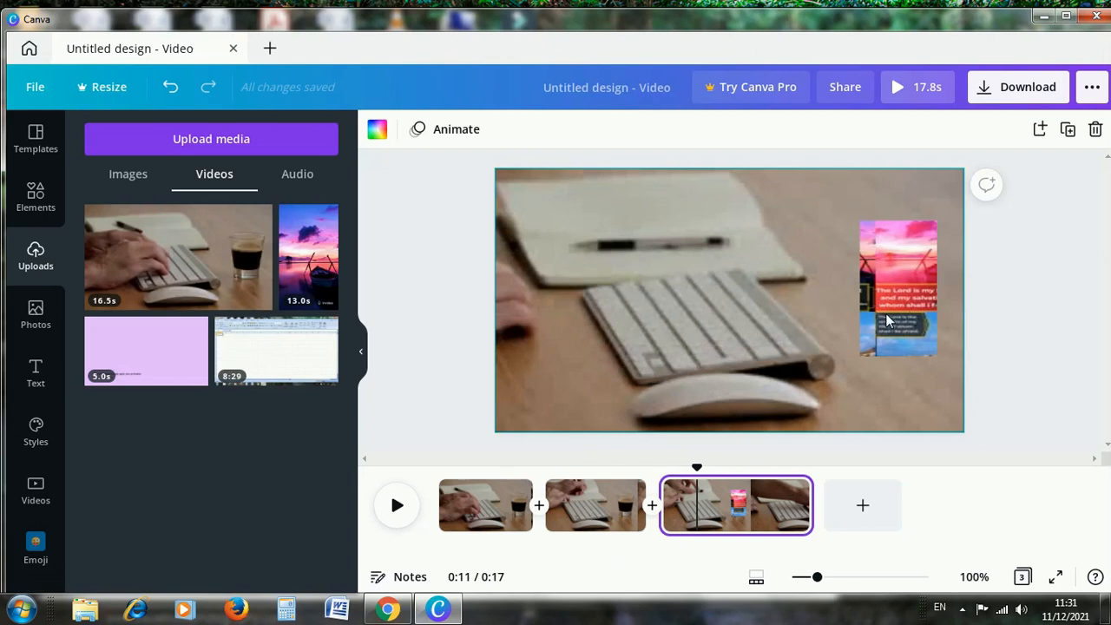
left_click(887, 322)
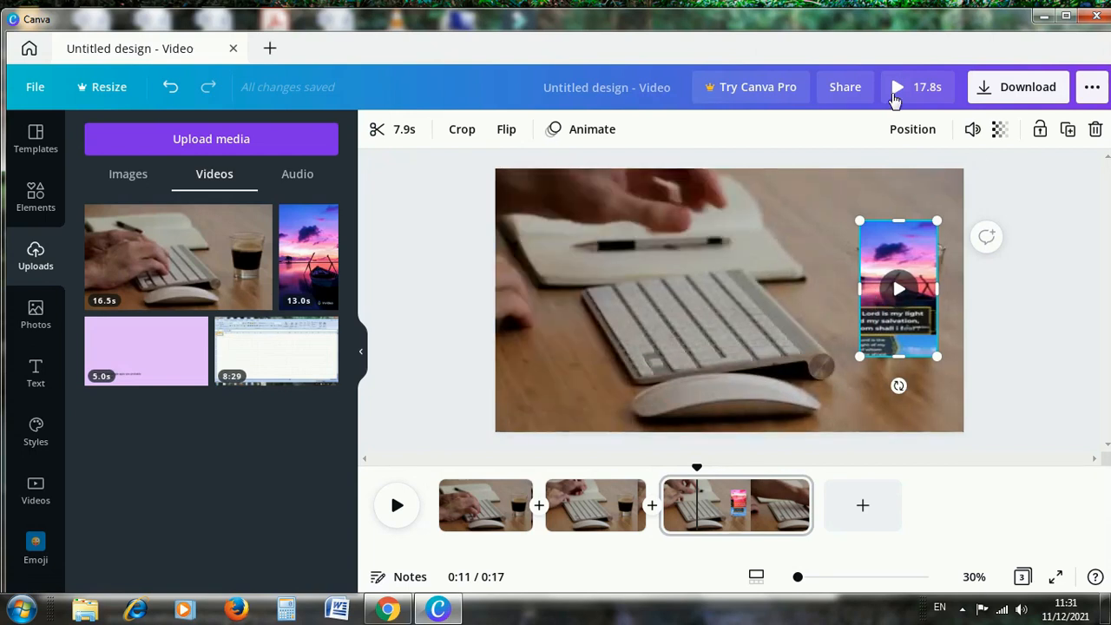
left_click(971, 132)
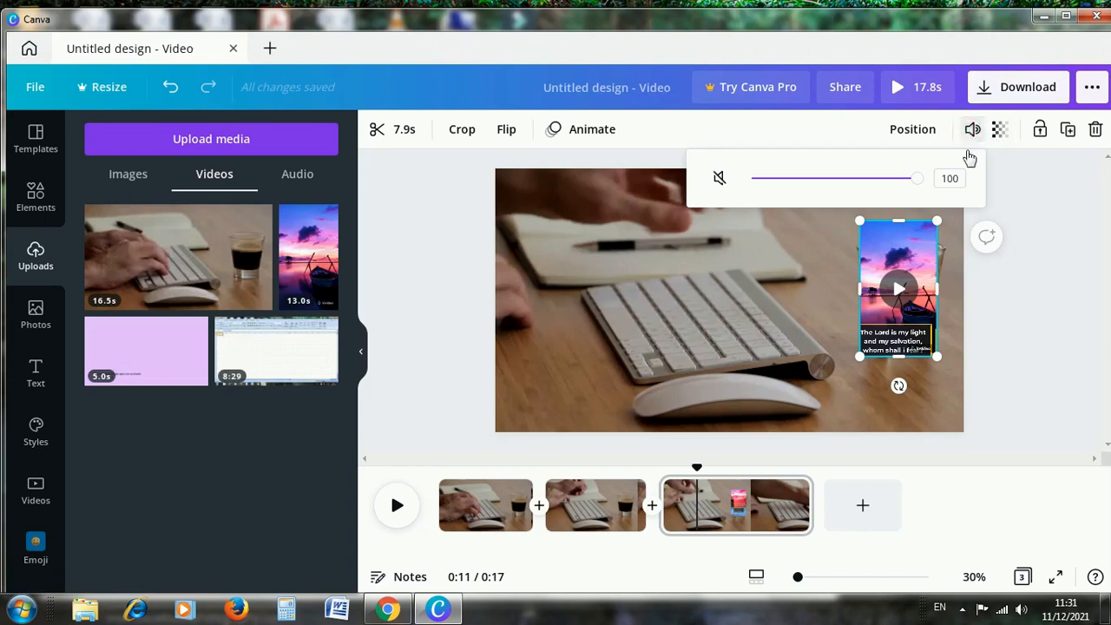
left_click_drag(919, 182, 796, 198)
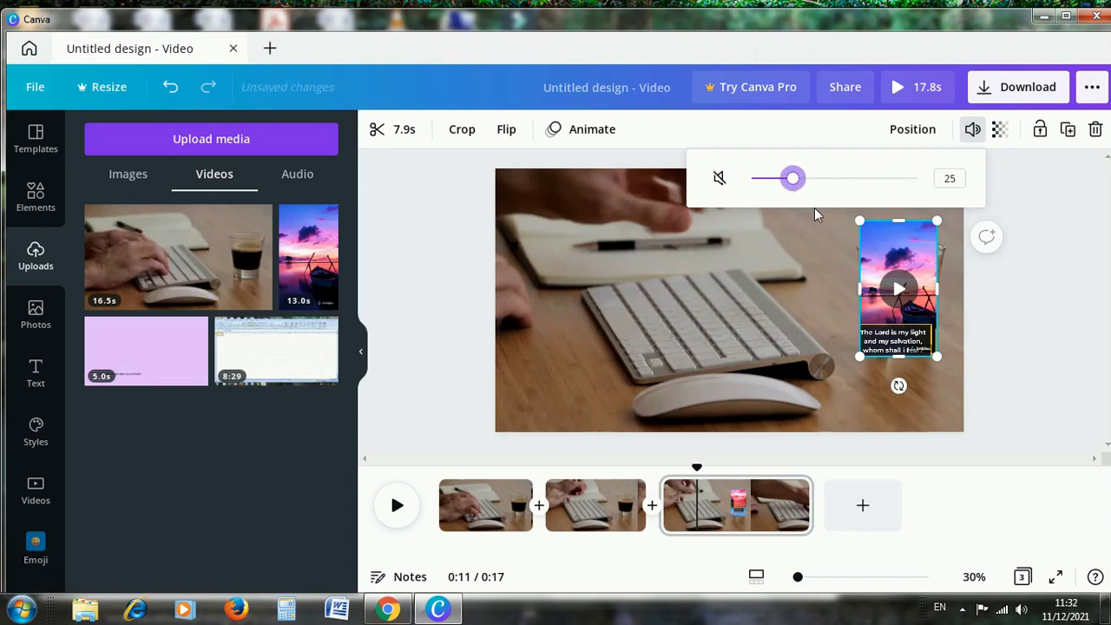
left_click(1036, 321)
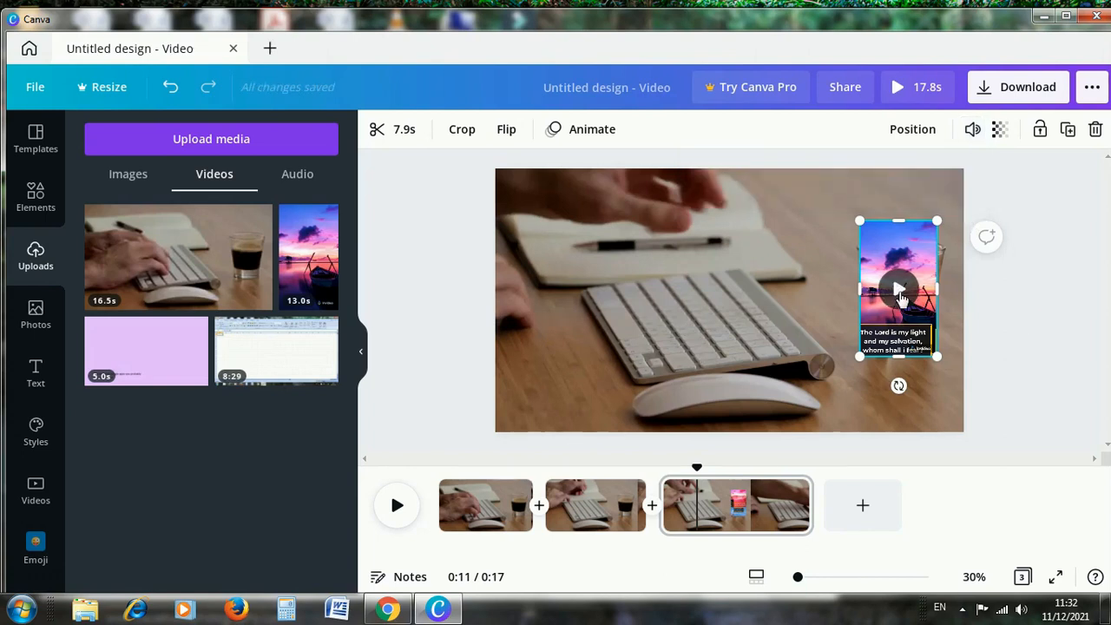
Trim the beginning of the third page's overlay video so that the clip lasts 4.6s.
left_click(901, 296)
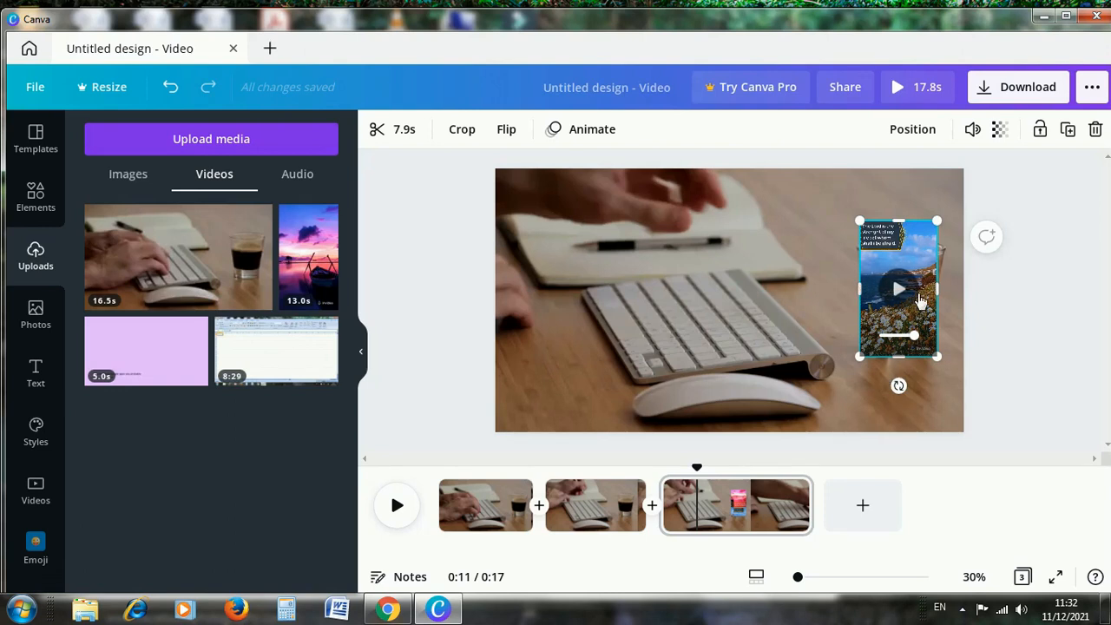
left_click(395, 139)
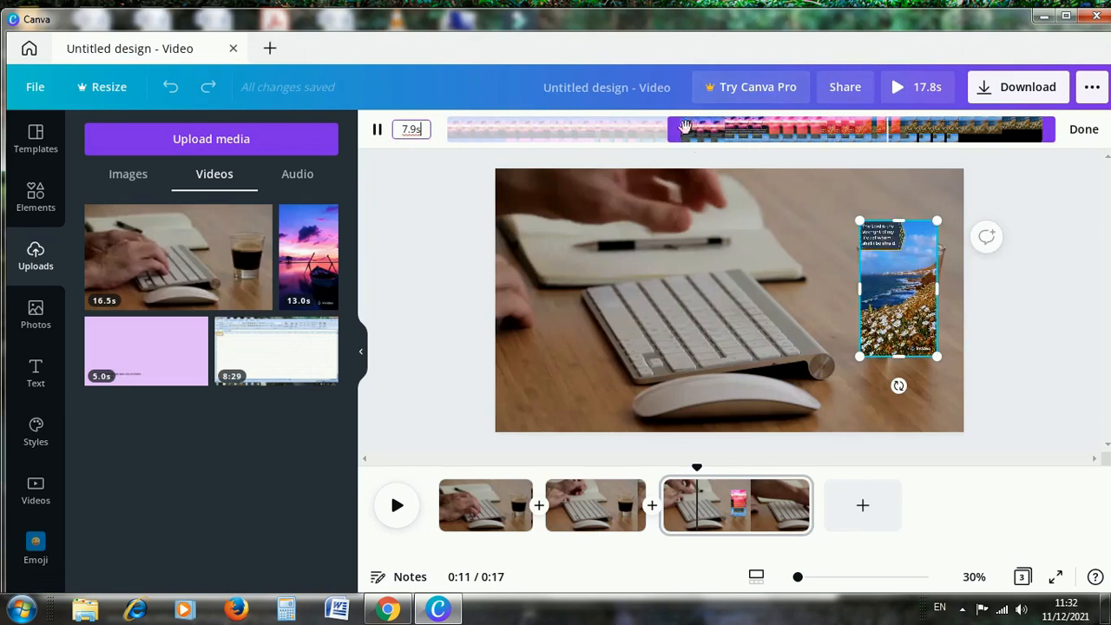
left_click_drag(675, 129, 830, 128)
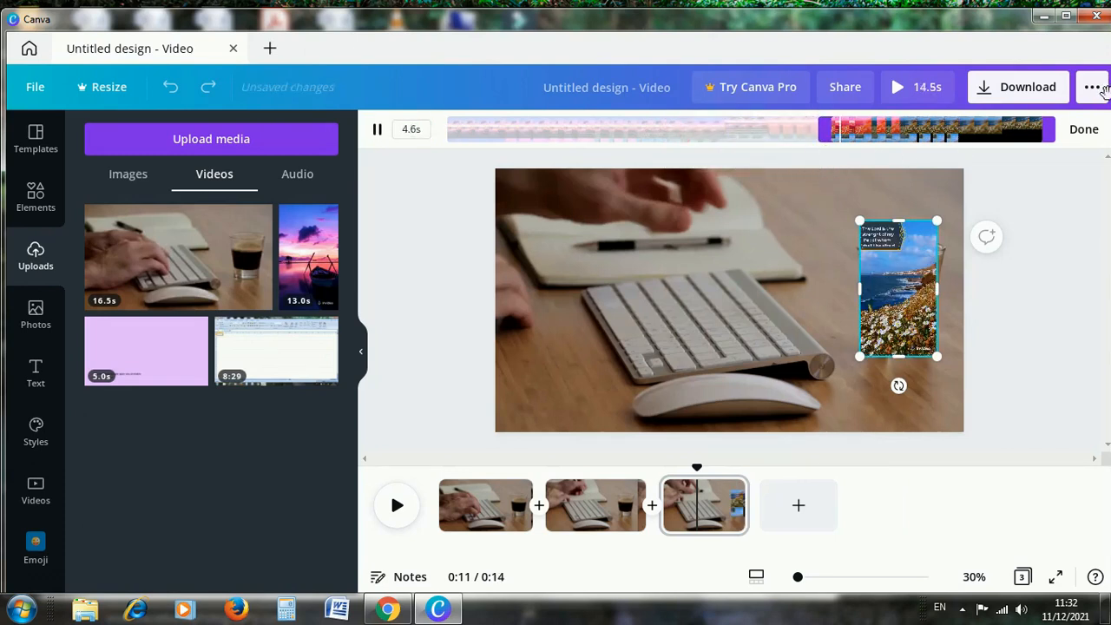
left_click(1083, 130)
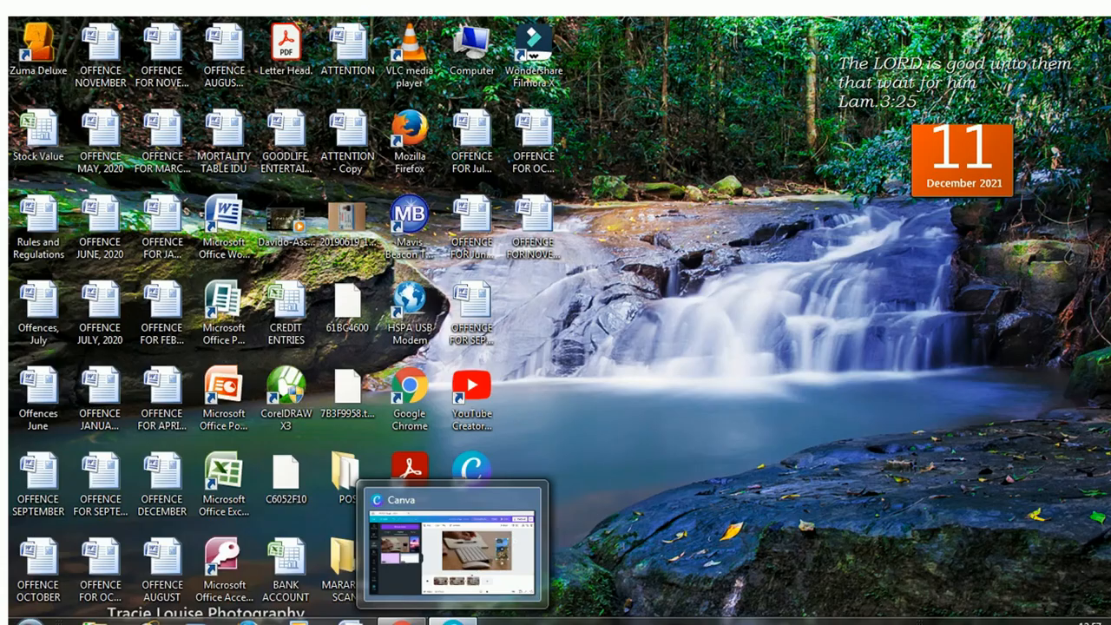
Add a heading reading "key board" to the second page.
left_click(447, 569)
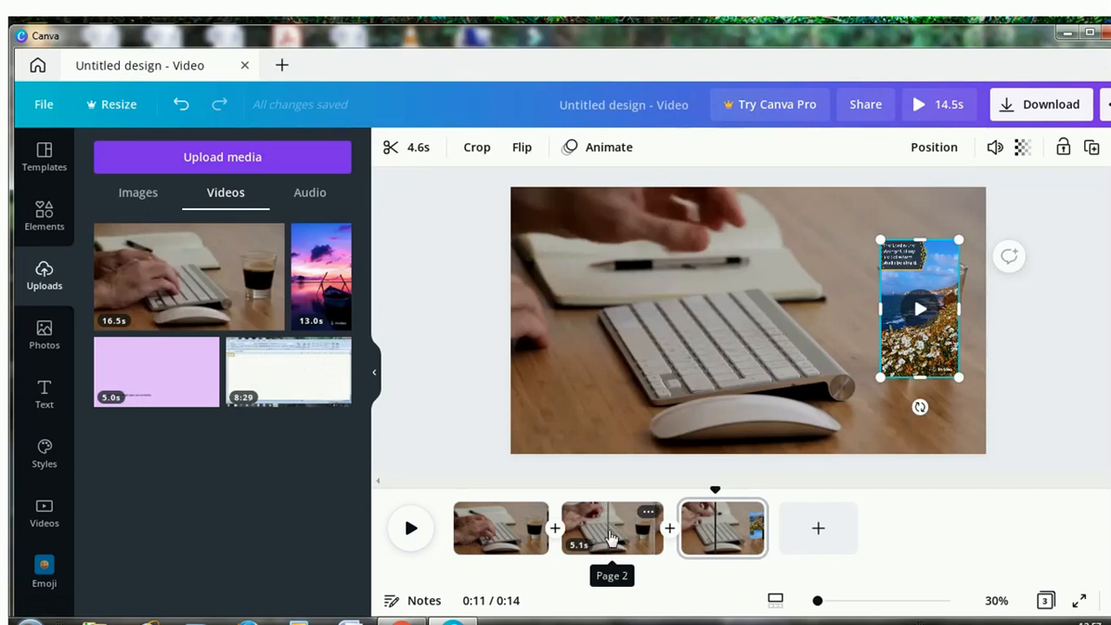
left_click(612, 540)
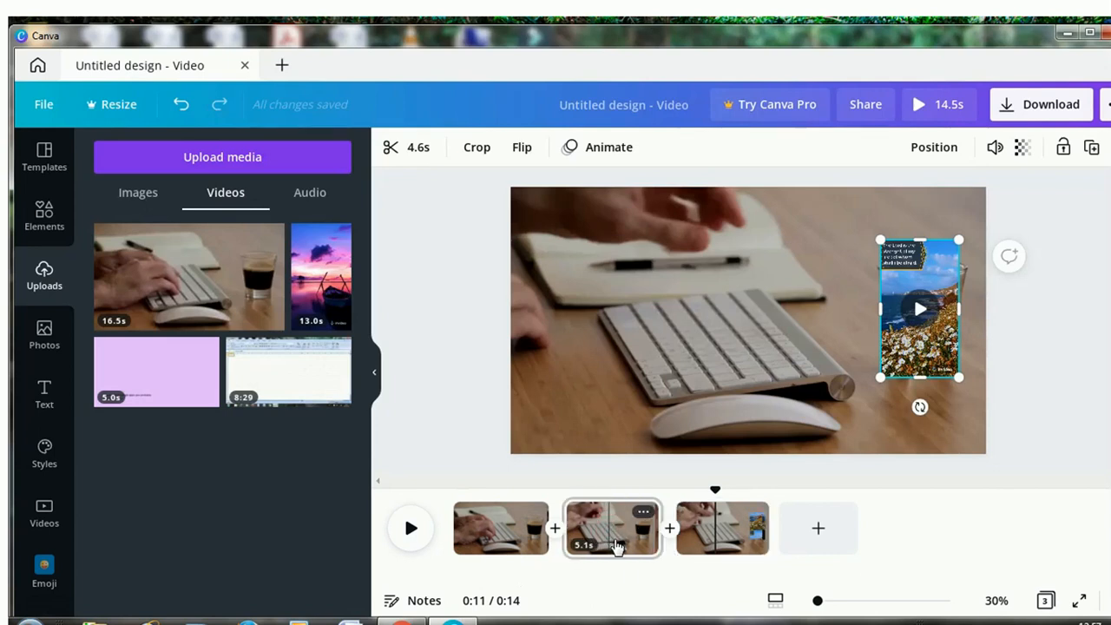
left_click(616, 544)
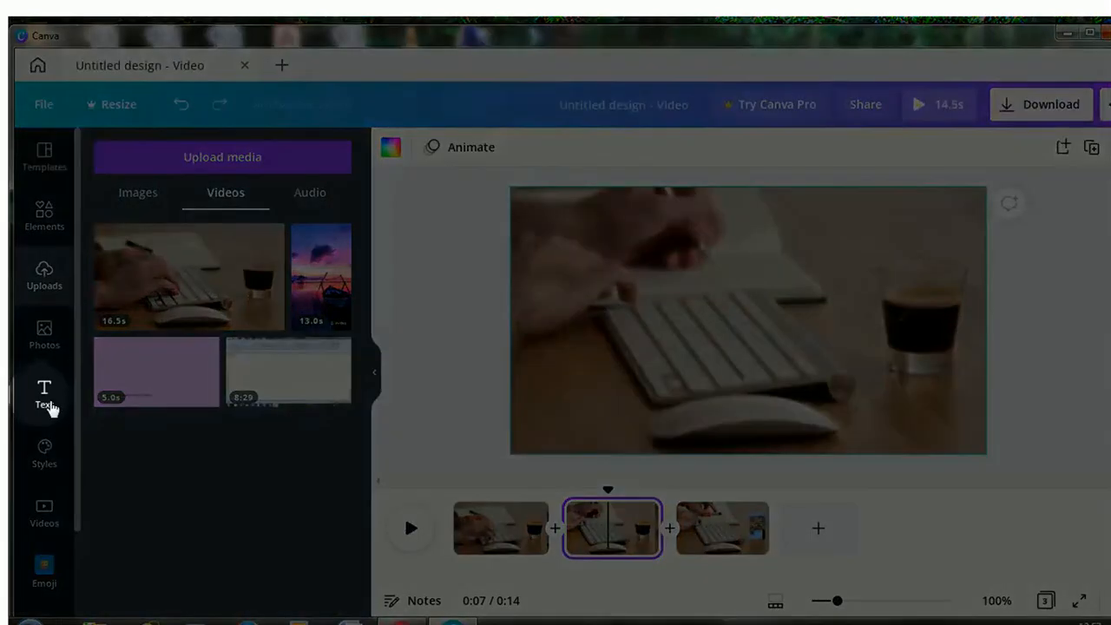
left_click(48, 412)
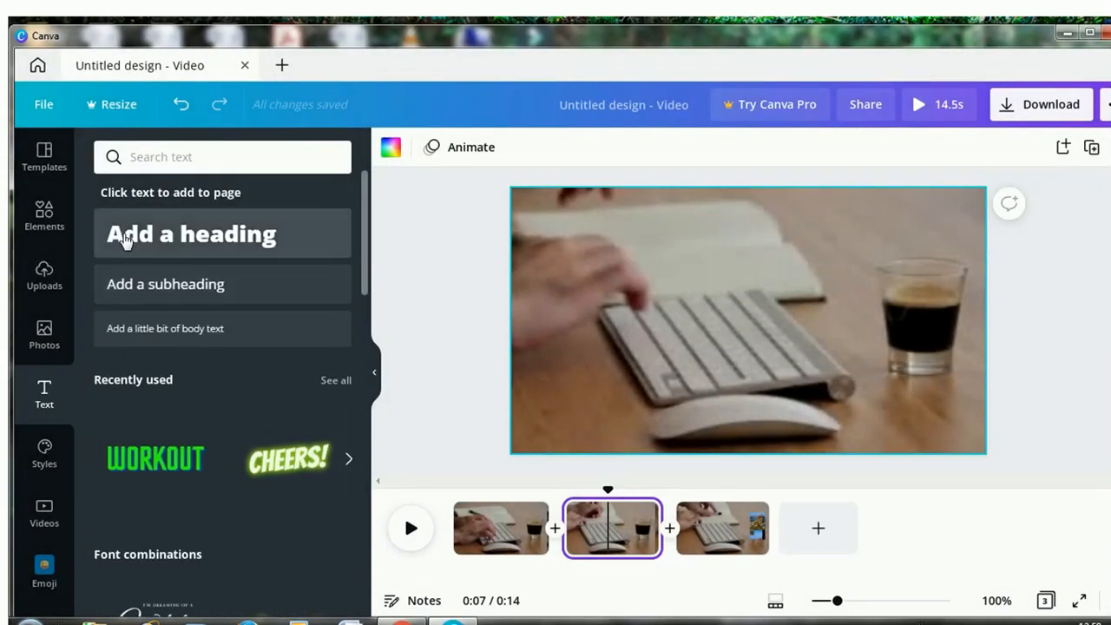
left_click(184, 246)
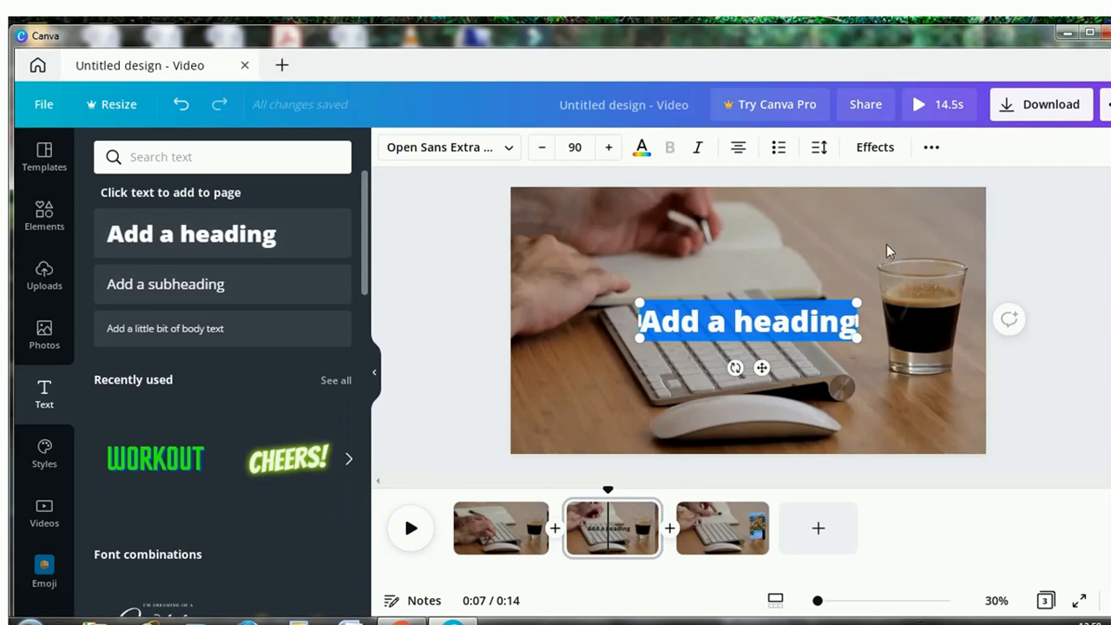
type("key")
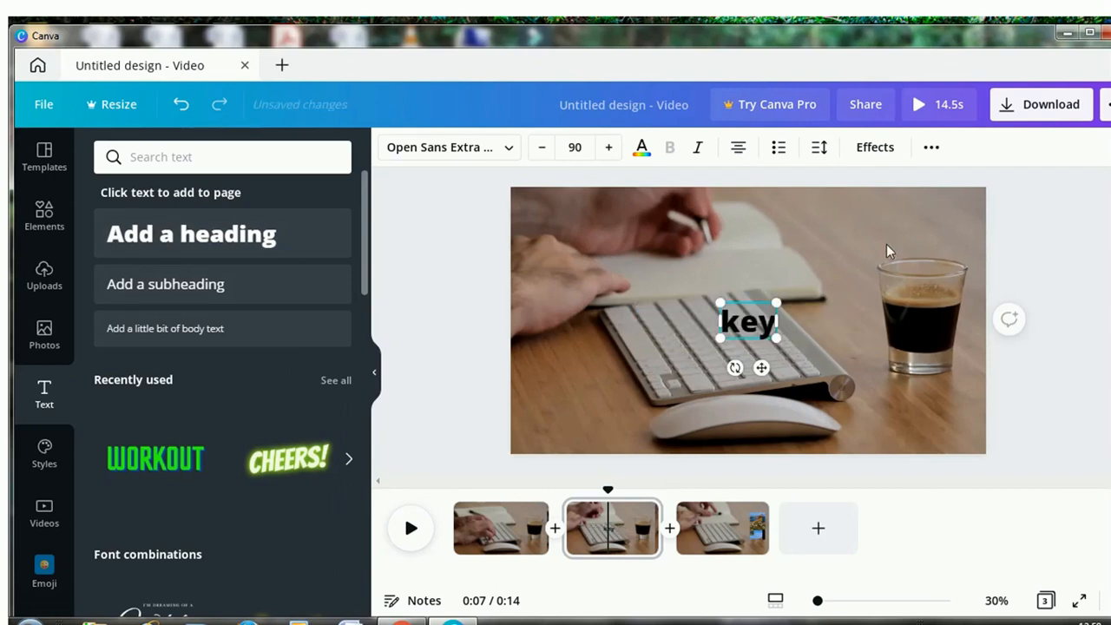
type(" bo")
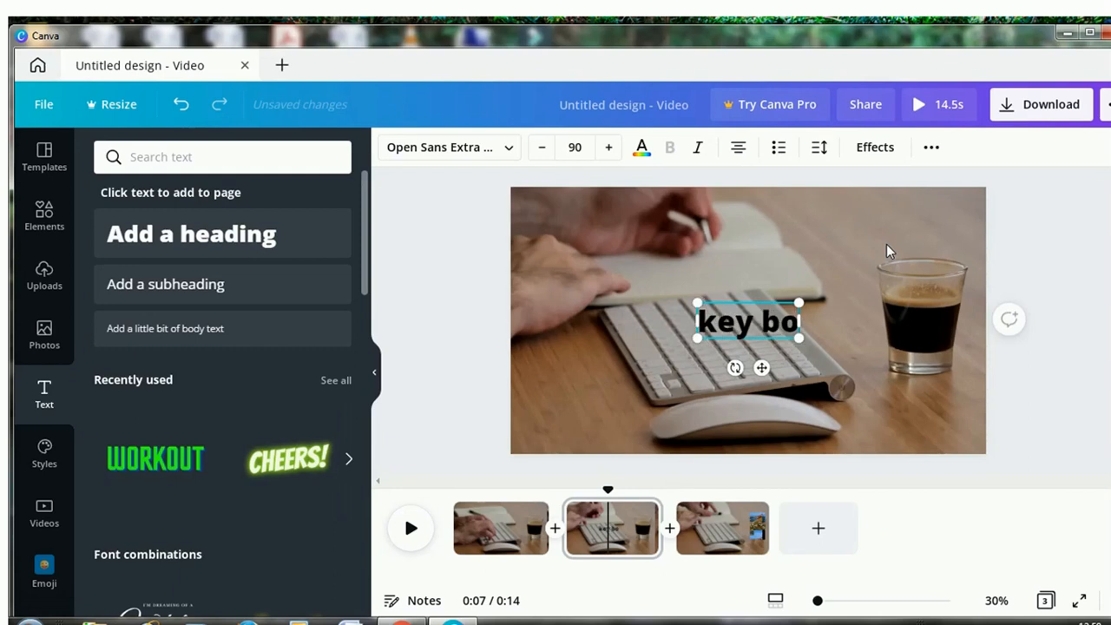
type("ard")
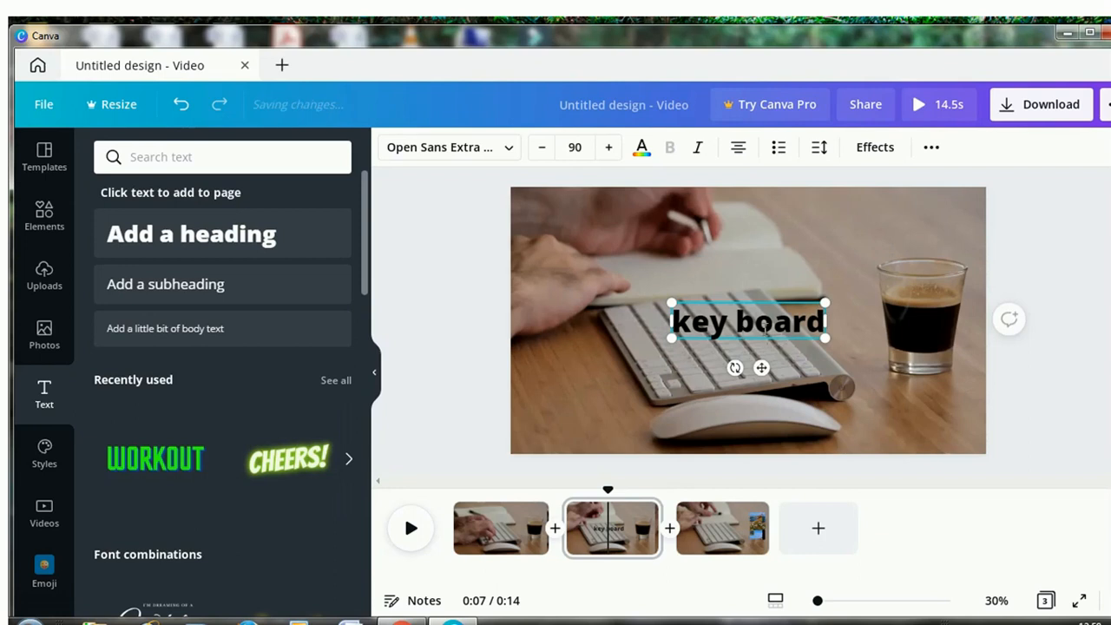
Colour the "key board" heading dark violet from the default colors and set its font to RoxboroughCF.
left_click(642, 149)
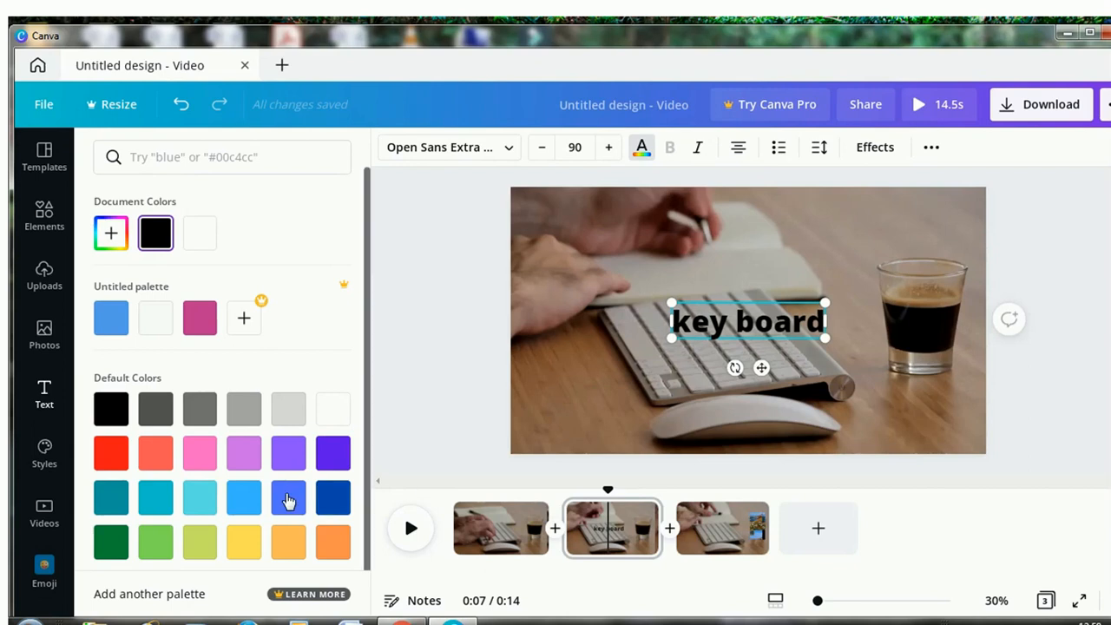
left_click(247, 460)
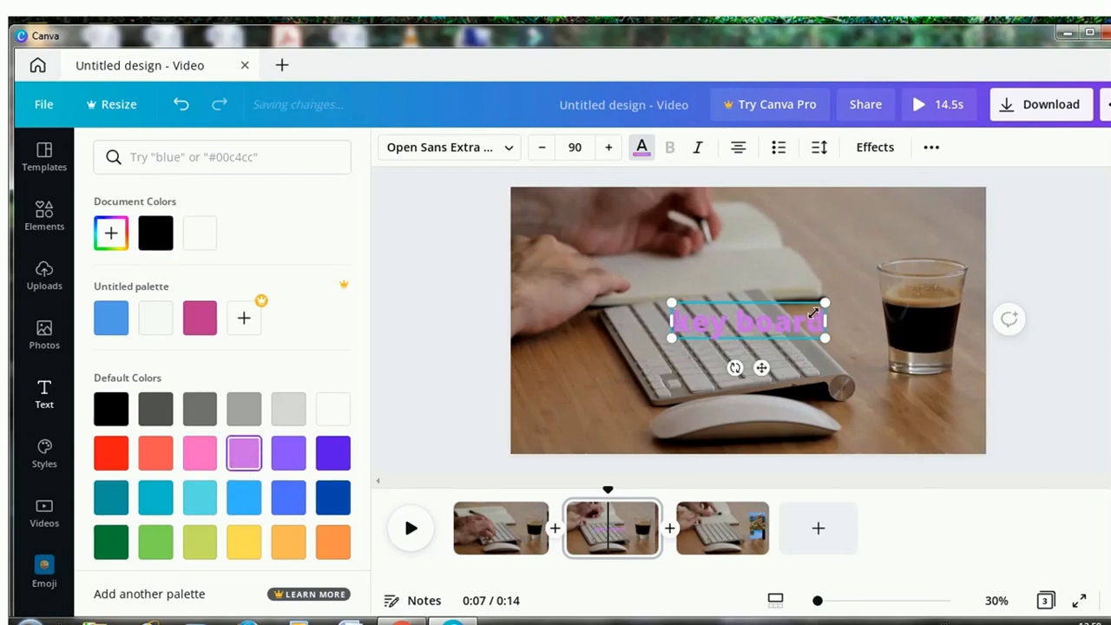
left_click(333, 453)
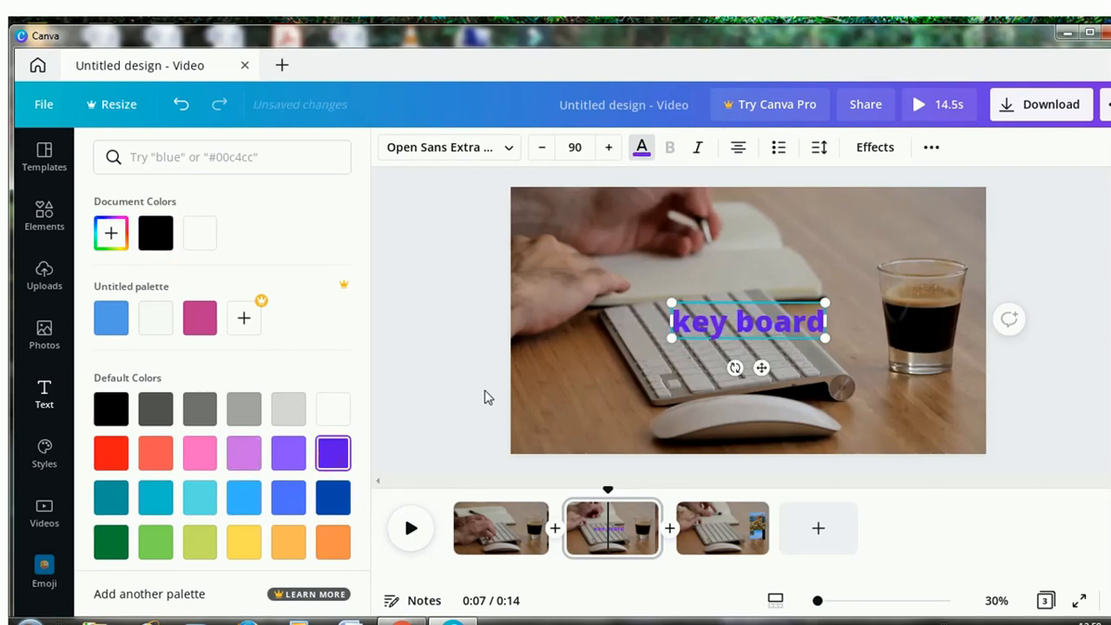
left_click(510, 149)
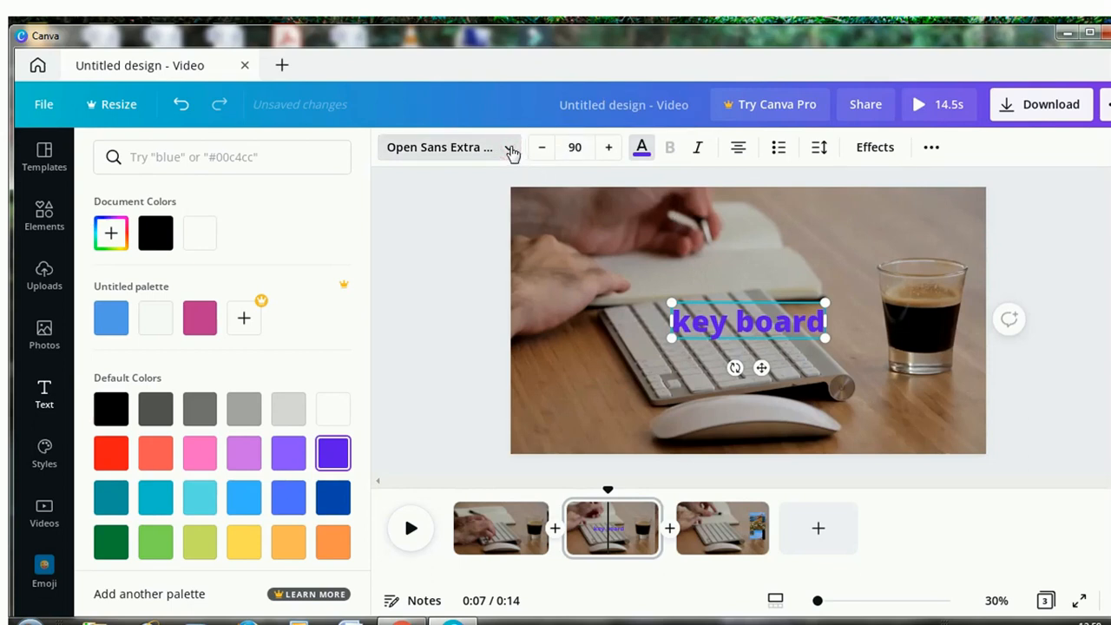
left_click(178, 298)
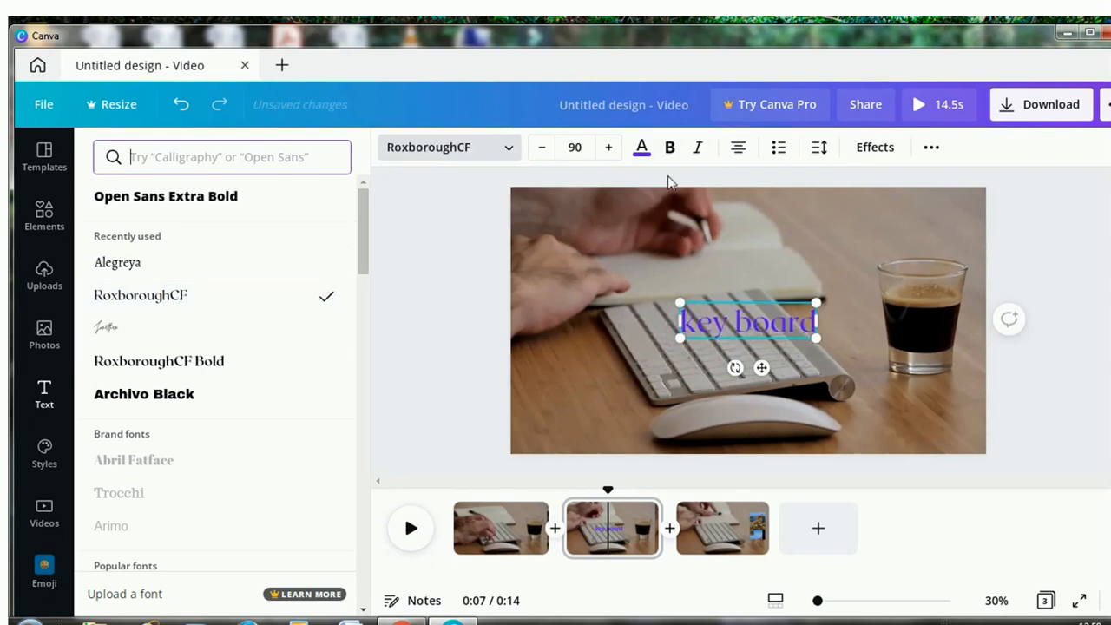
left_click(576, 147)
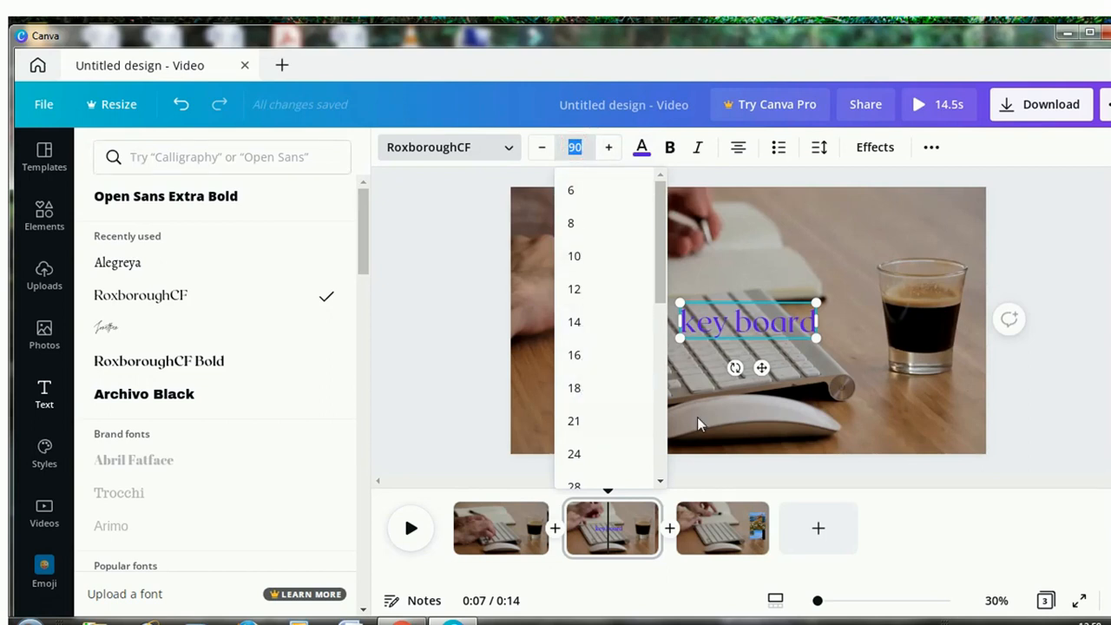
scroll(657, 373, "down", 2)
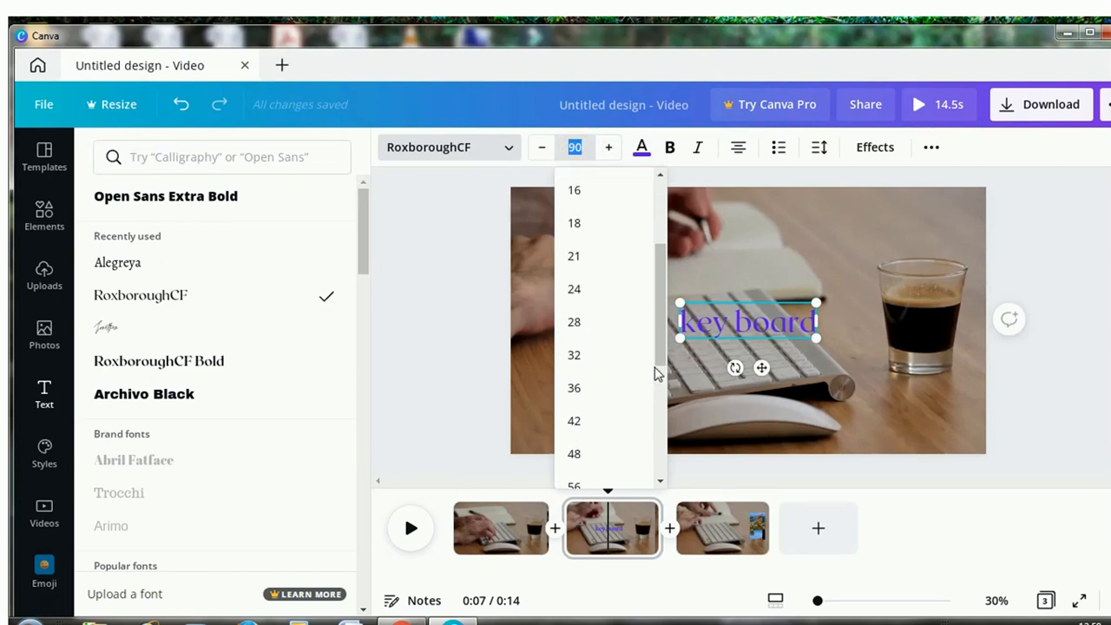
left_click(449, 371)
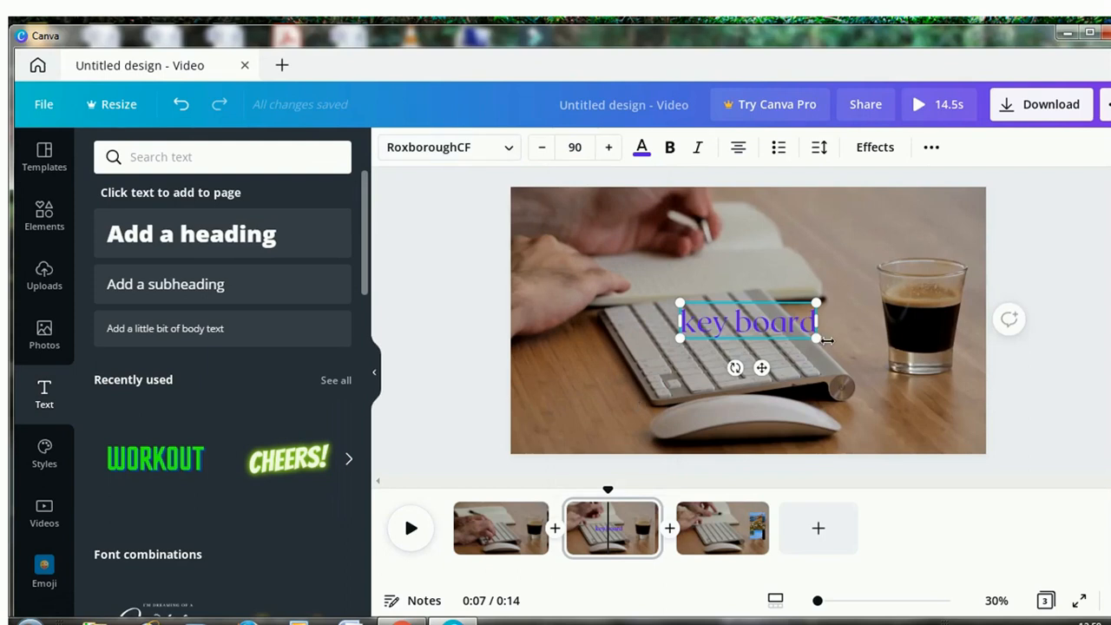
left_click(1054, 382)
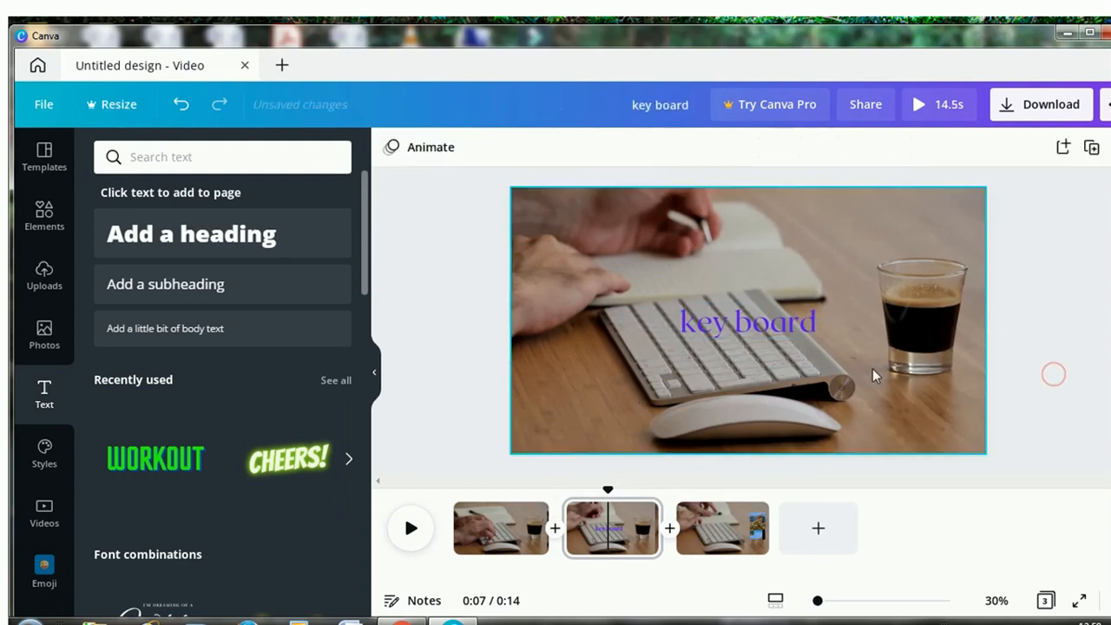
Move the "key board" heading to the lower-left corner of the frame and apply the Pan text animation to it.
left_click(737, 321)
left_click_drag(736, 321, 582, 414)
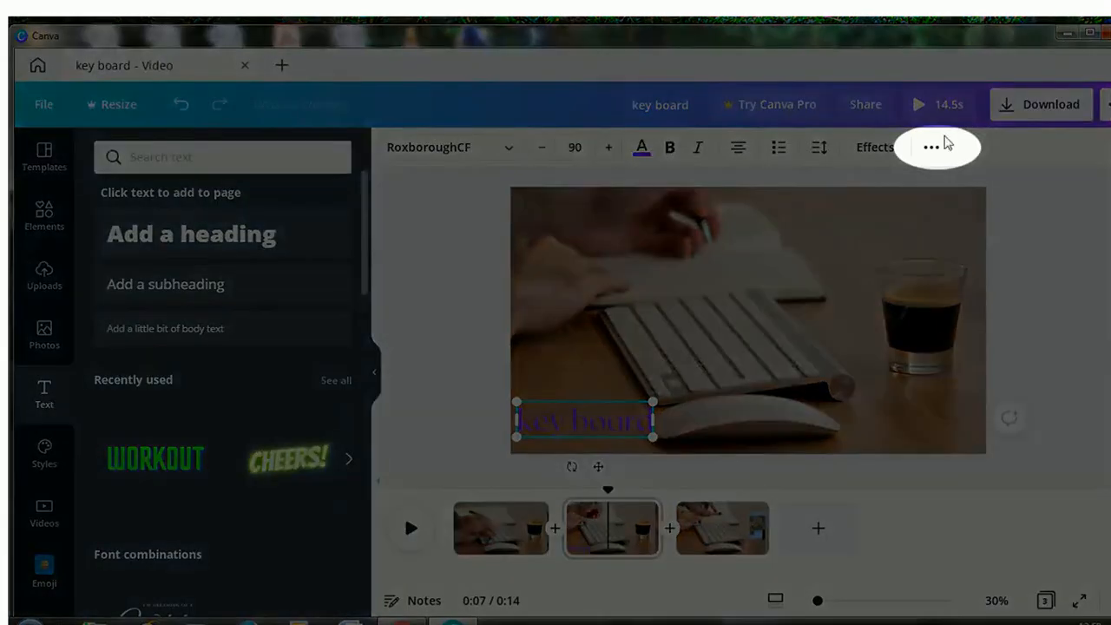
left_click(931, 152)
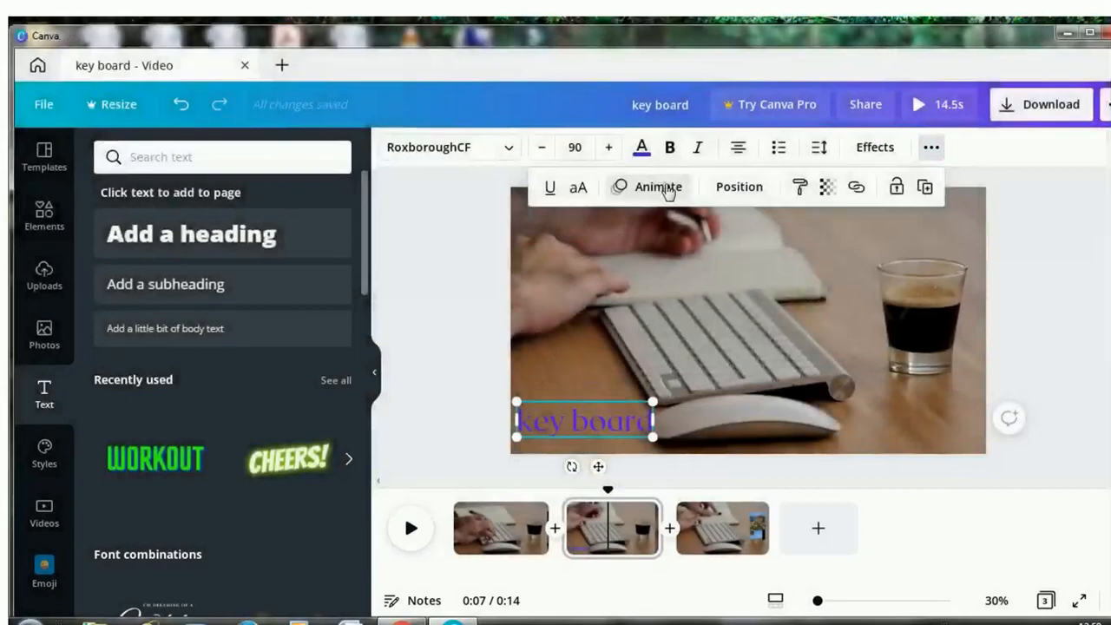
left_click(668, 190)
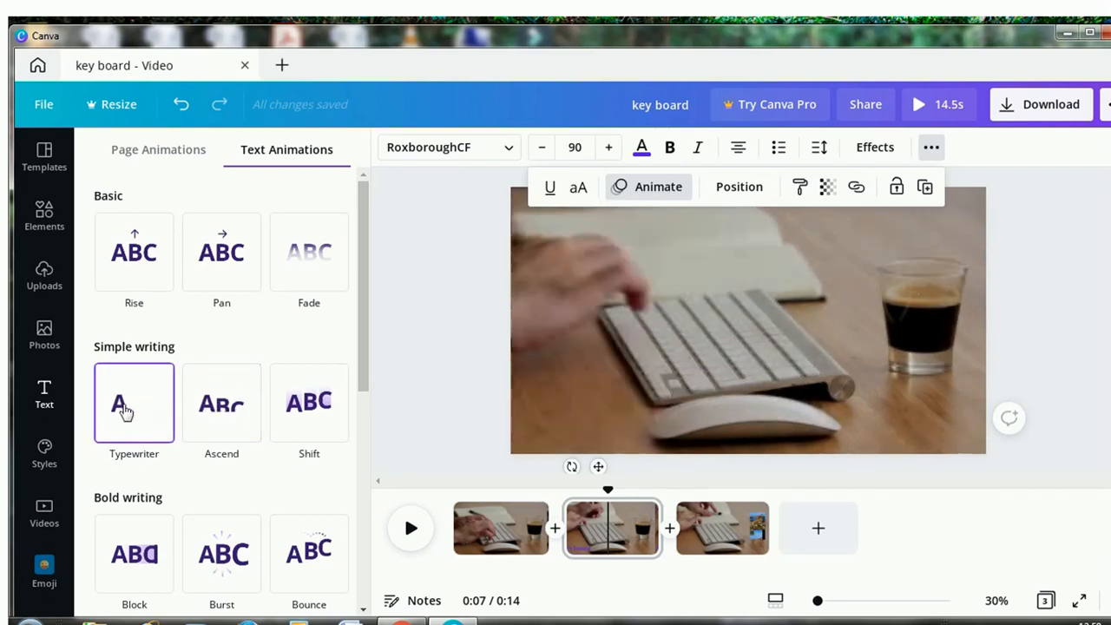
left_click(233, 276)
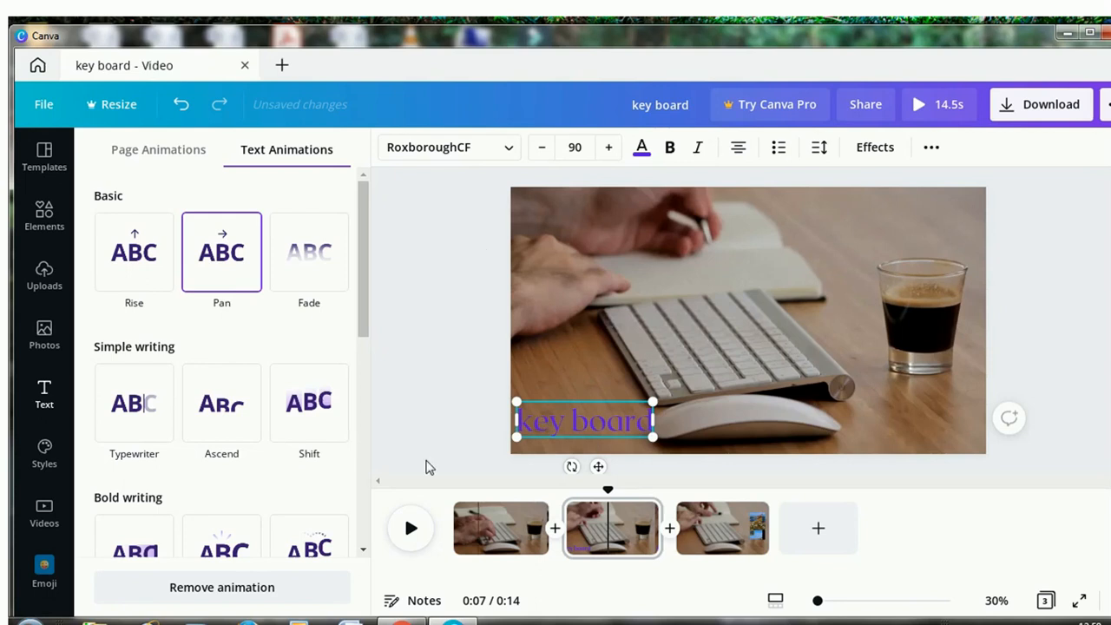
Add a square shape to the second page, flatten it to a rectangle, and place it behind the "key board" heading.
left_click(43, 217)
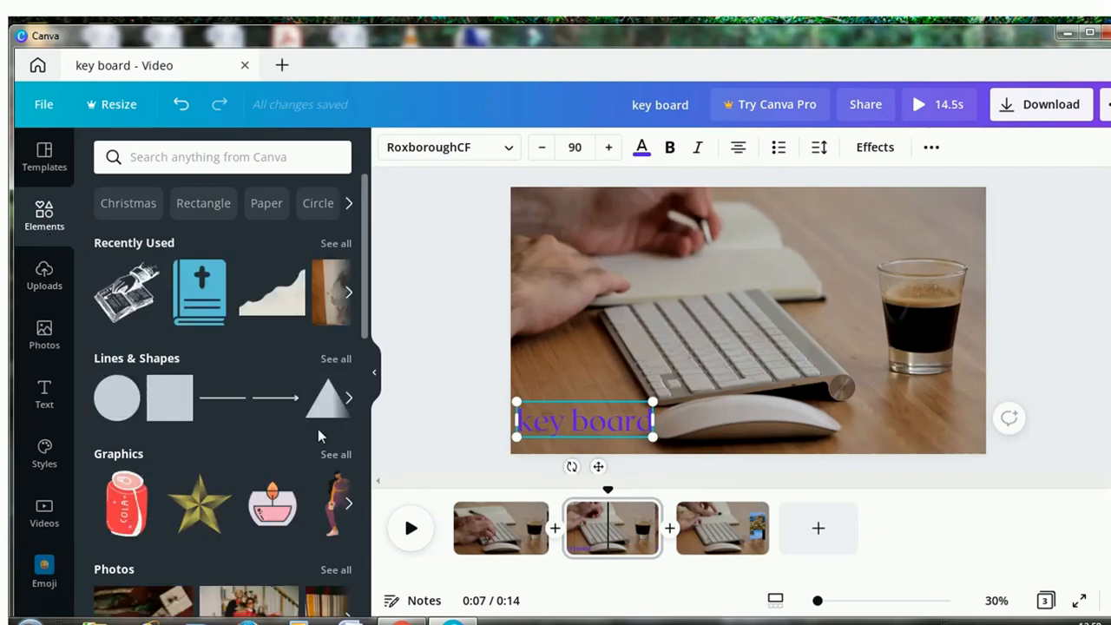
left_click(165, 401)
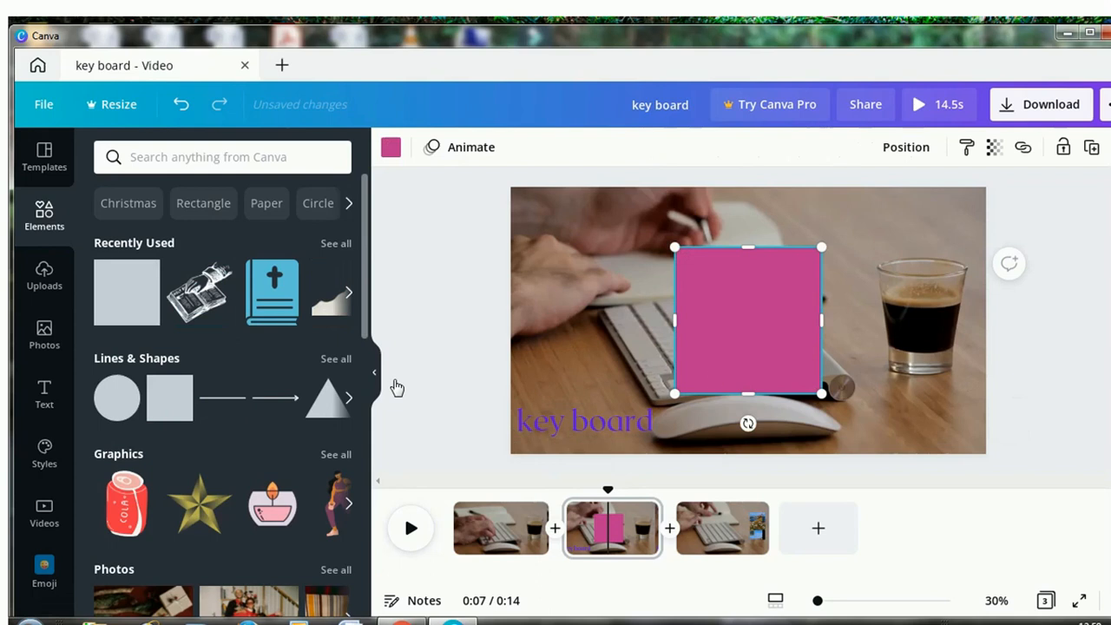
left_click_drag(749, 293, 612, 421)
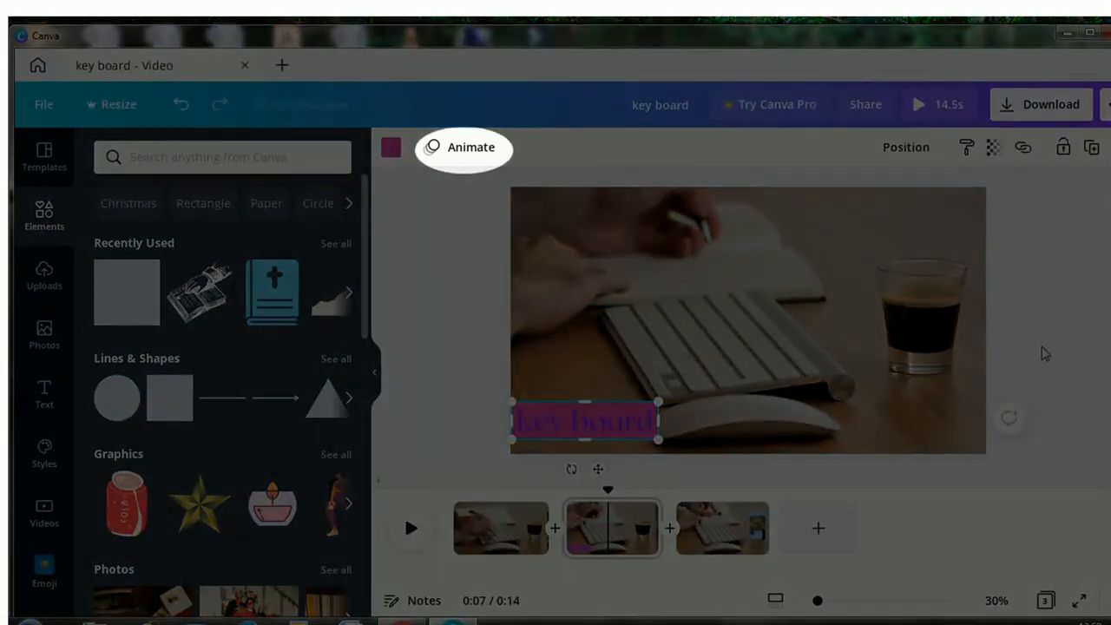
Apply the Pan element animation to the pink rectangle behind the heading.
left_click(450, 154)
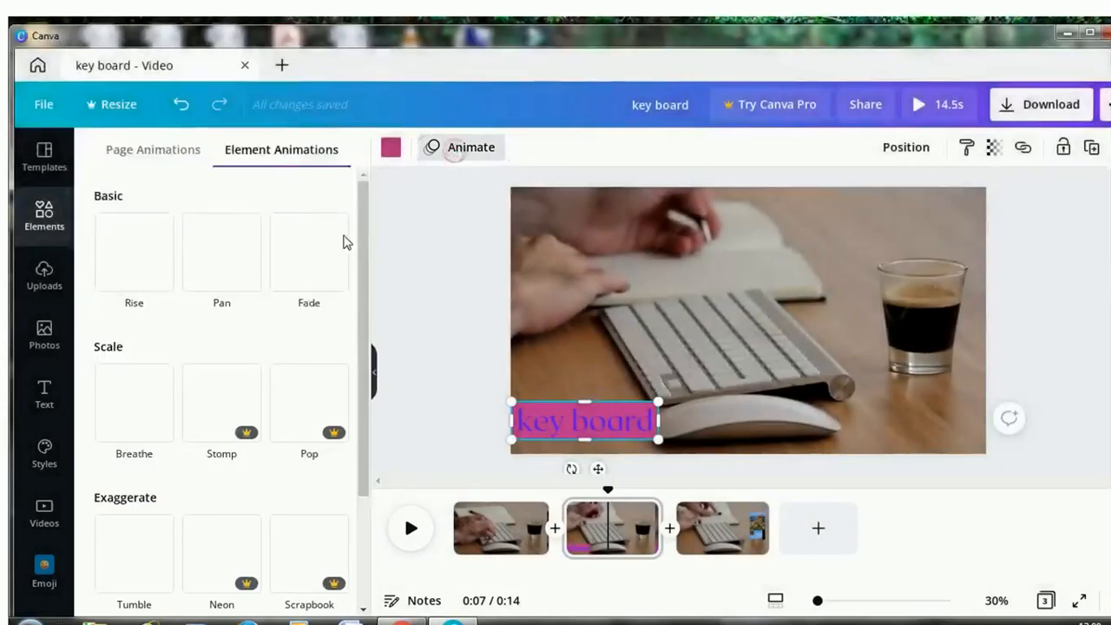
left_click(233, 278)
left_click(1033, 294)
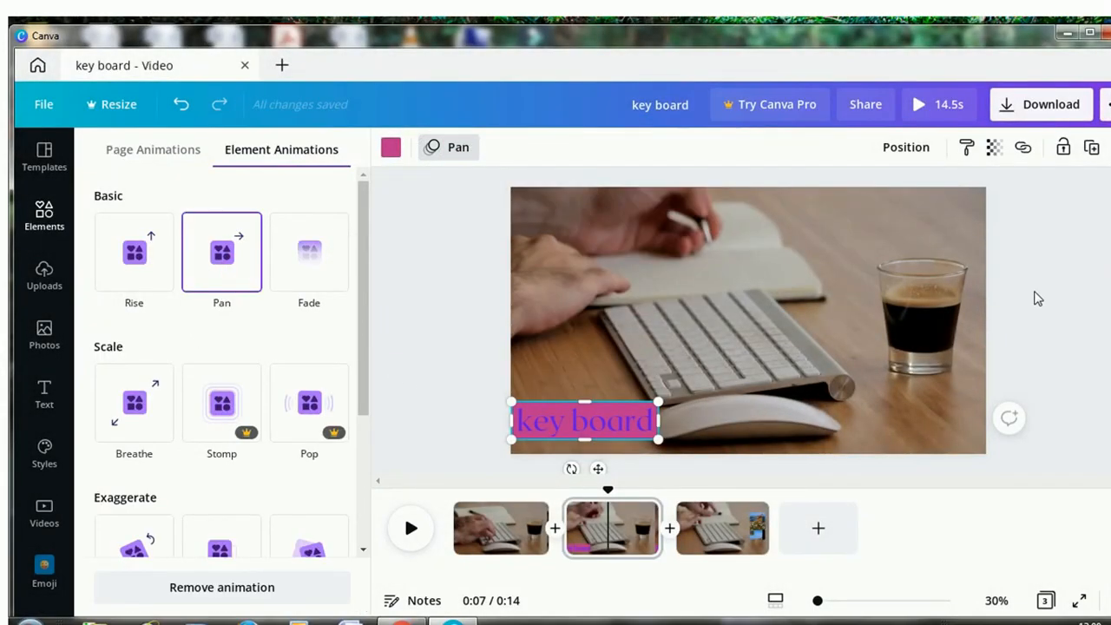
Return to the Canva video design and view the transition options between the first and second pages.
left_click(449, 385)
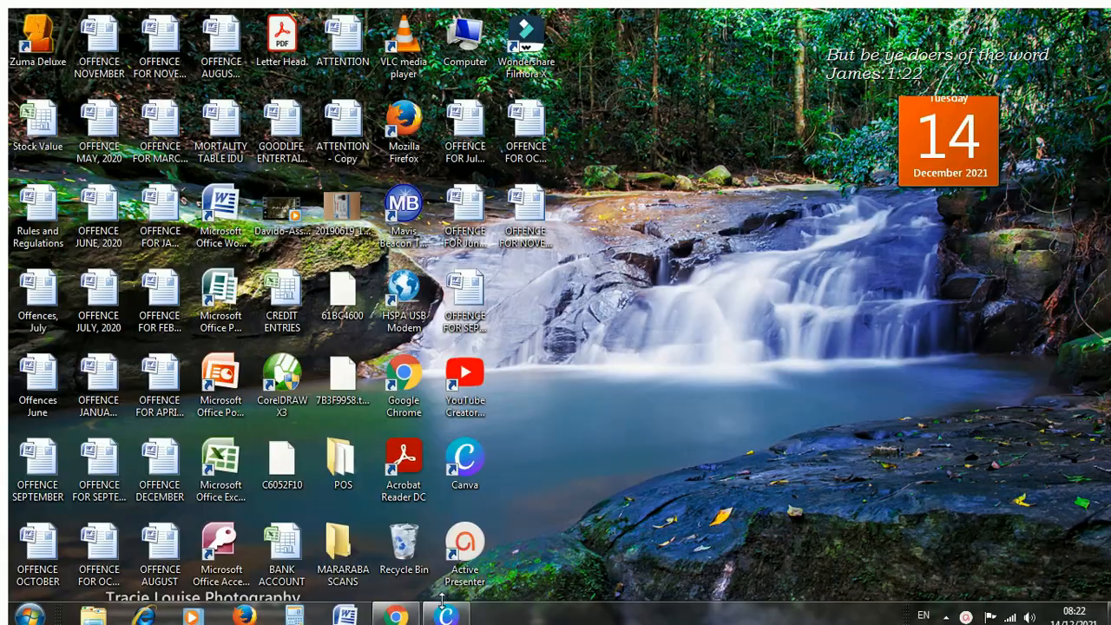
left_click(446, 615)
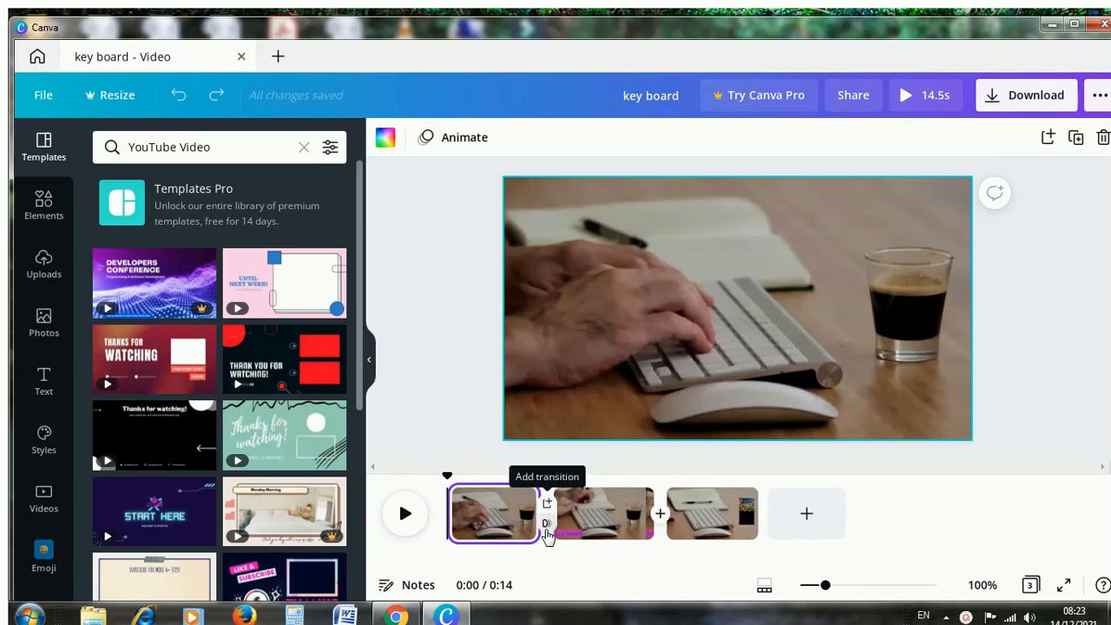
left_click(546, 525)
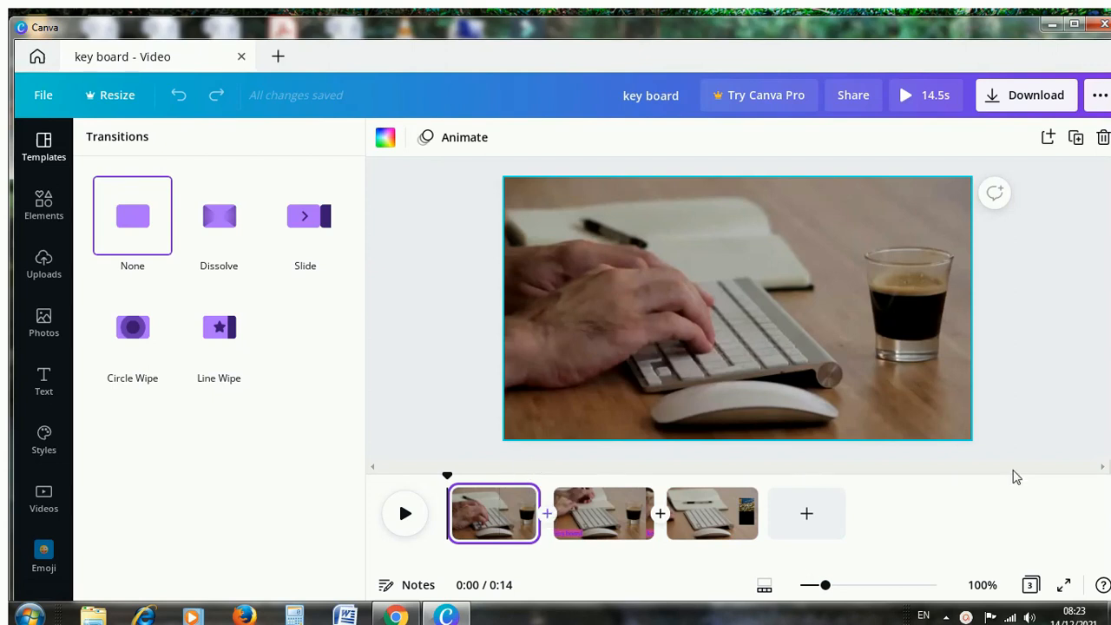
left_click(1020, 385)
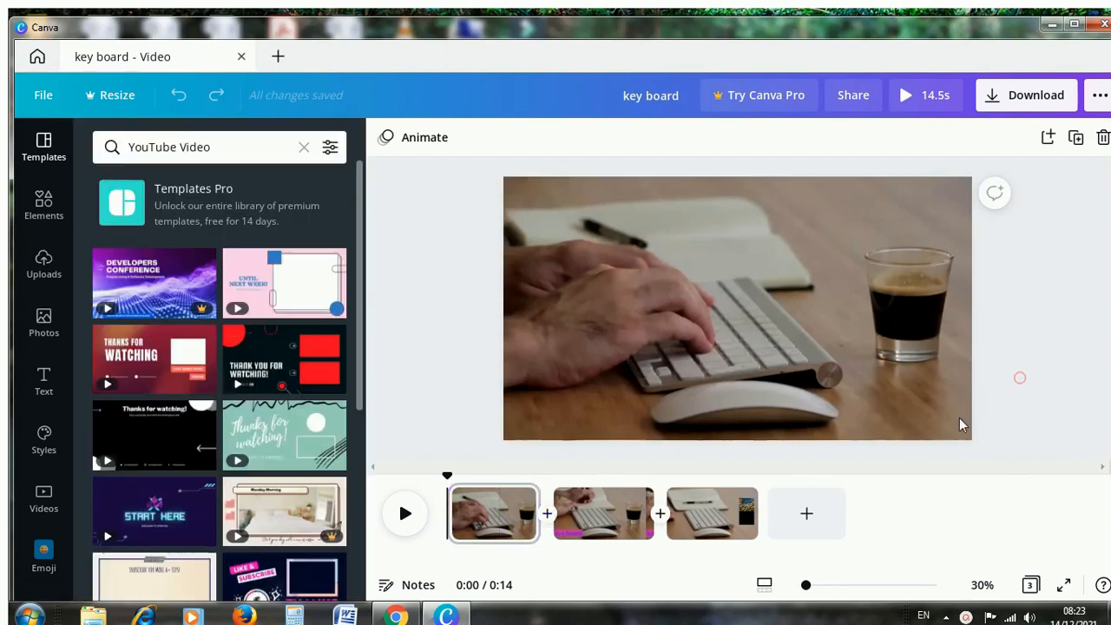
Insert a blank page after the first page, place the uploaded Bible Quiz image on it, and enlarge the image toward the page's upper-left corner.
left_click(546, 511)
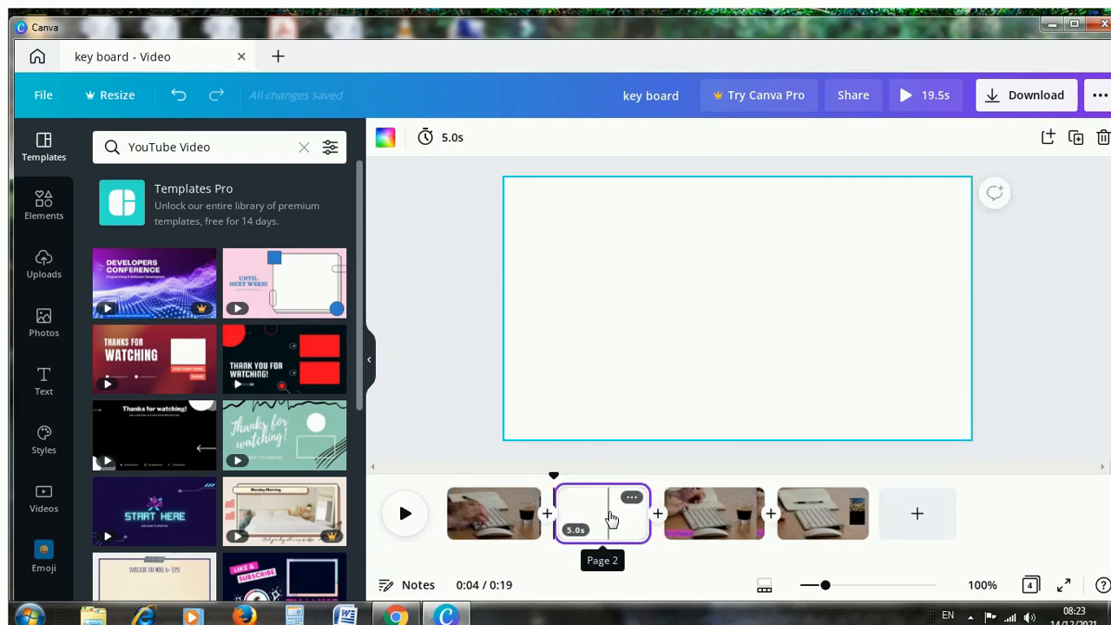
left_click(597, 520)
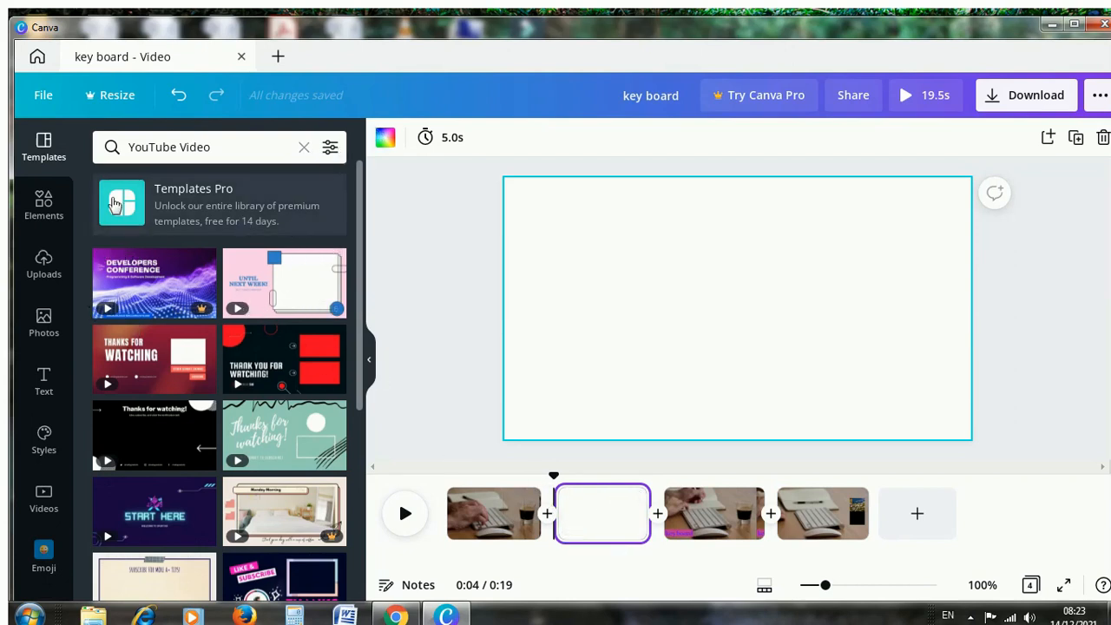
left_click(43, 272)
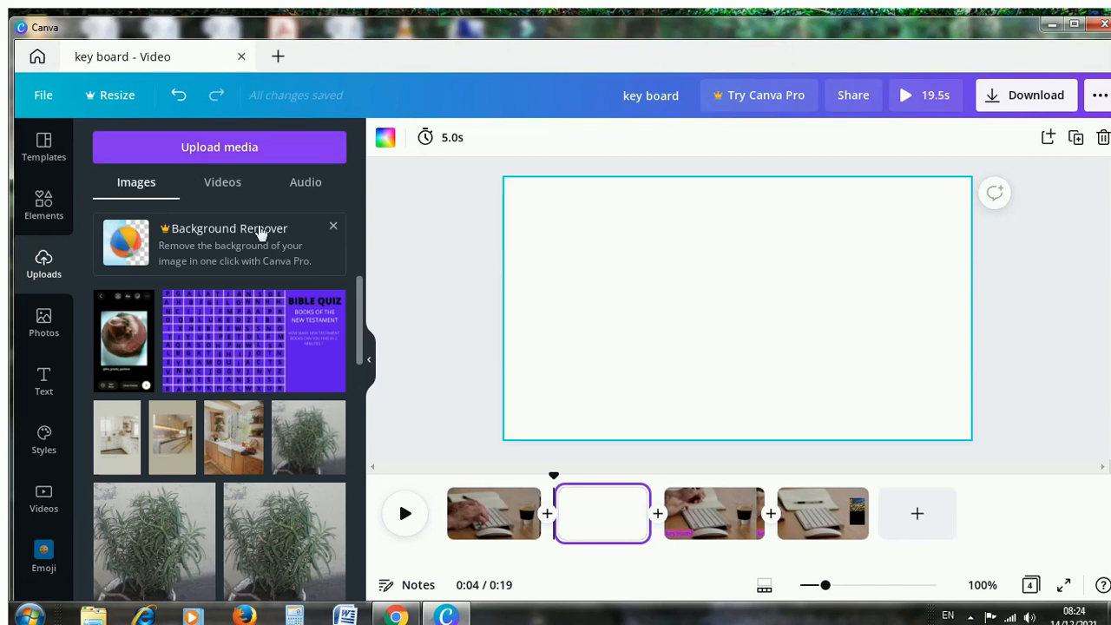
mouse_move(265, 332)
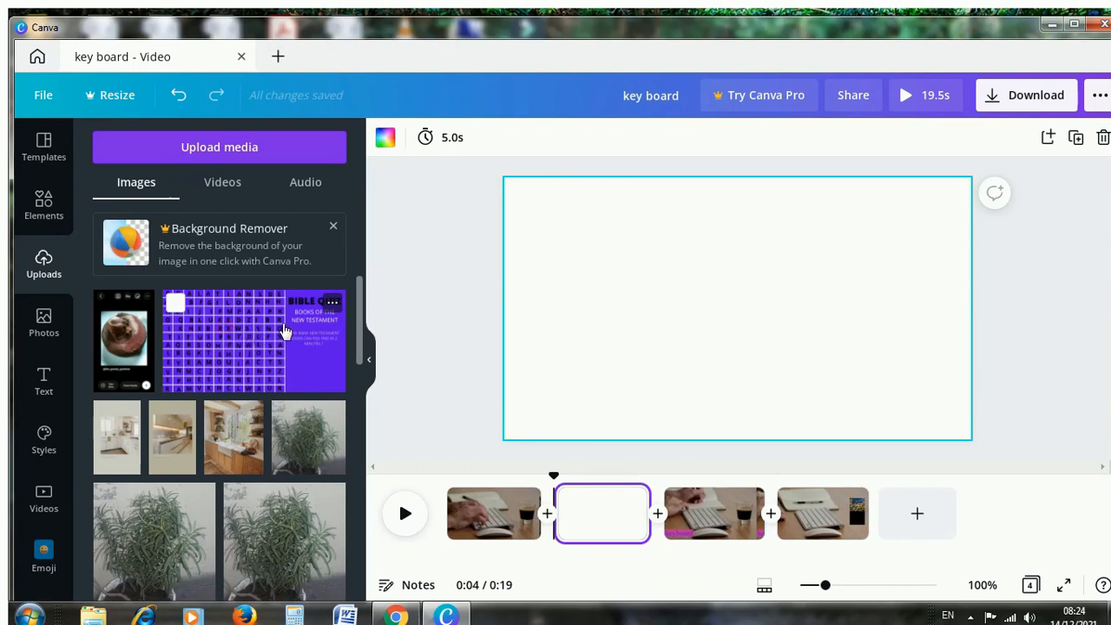
left_click_drag(391, 326, 669, 304)
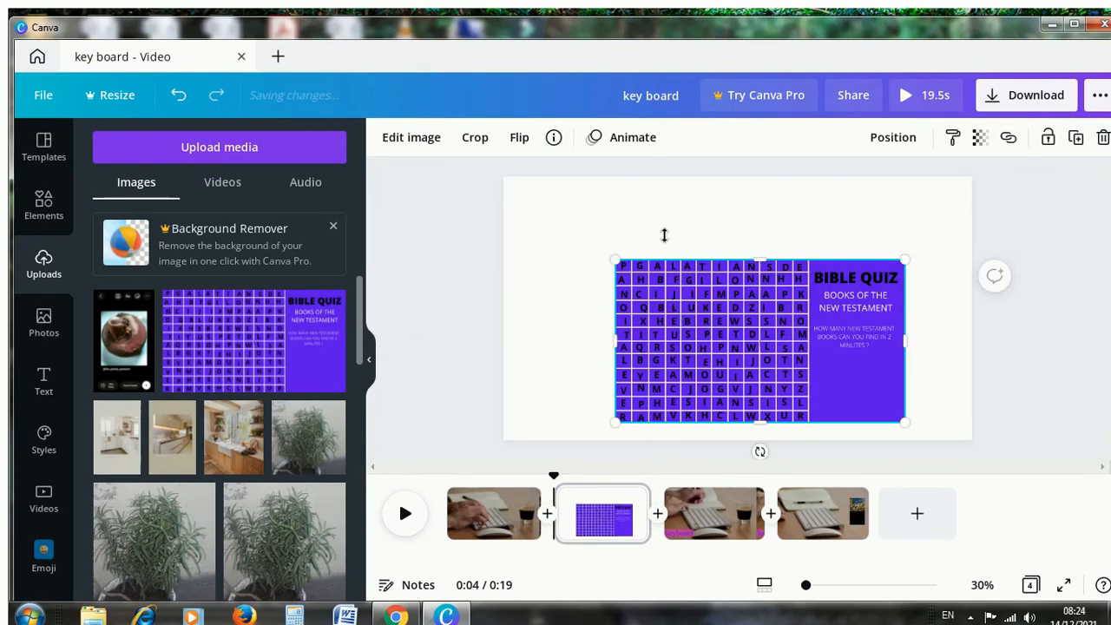
left_click_drag(580, 240, 515, 167)
Try to make the Bible Quiz image fill the frame by enlarging it and aligning its edges with the page borders.
left_click_drag(911, 188, 957, 166)
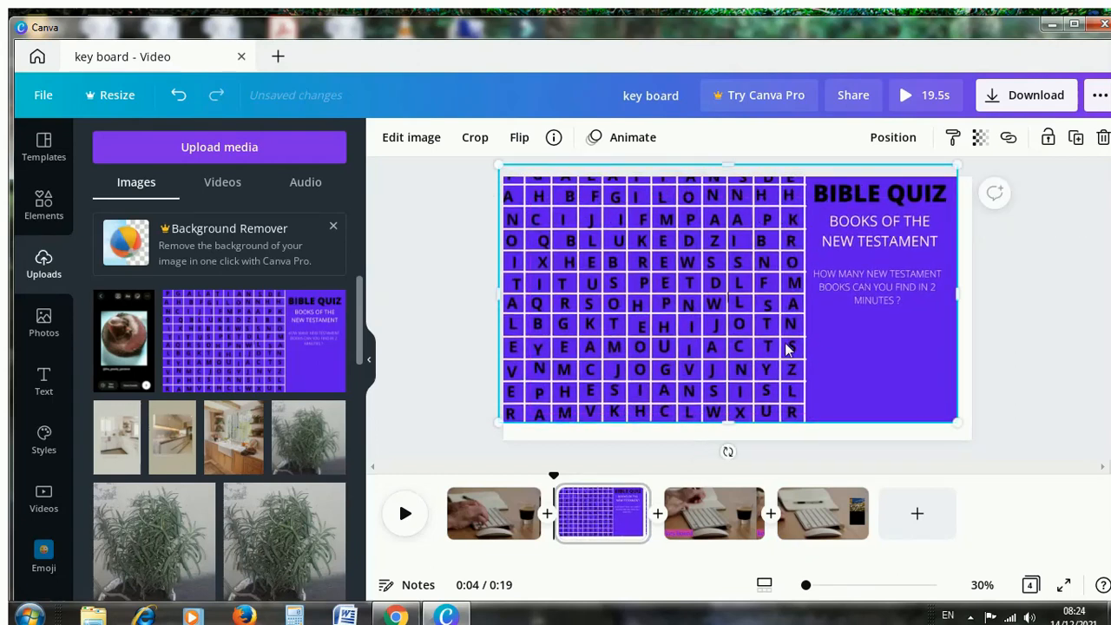
left_click_drag(727, 421, 727, 441)
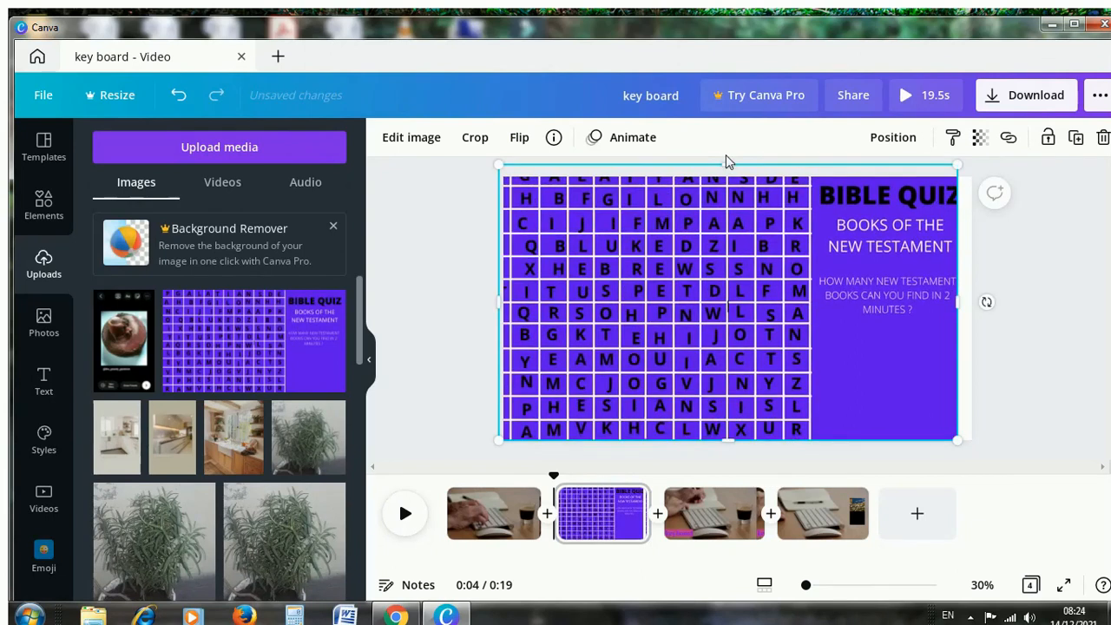
left_click_drag(732, 162, 734, 176)
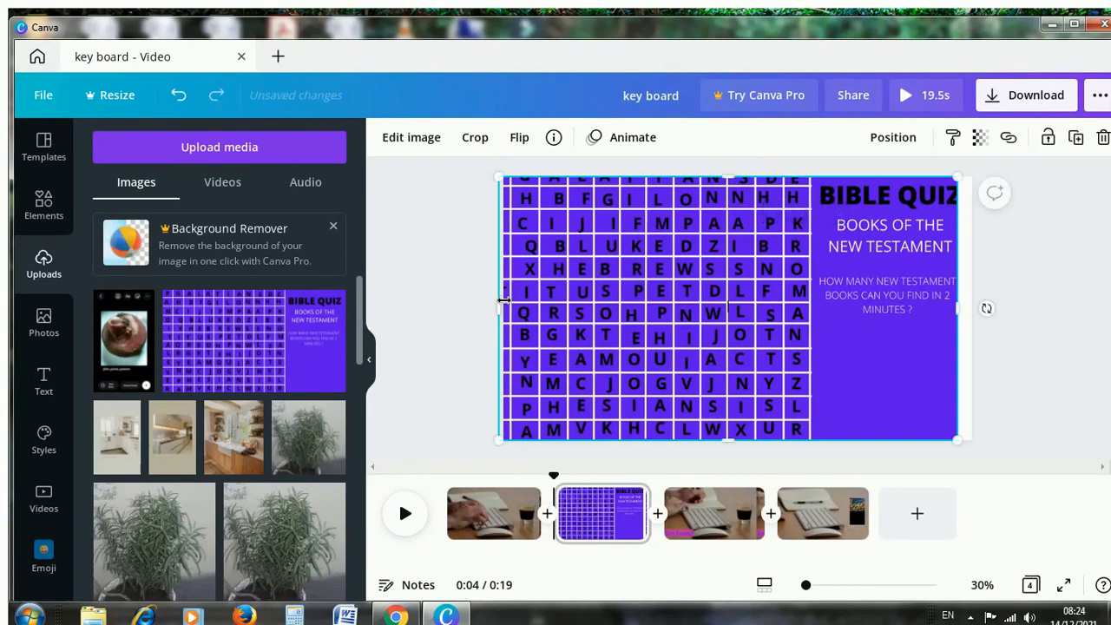
left_click_drag(498, 307, 511, 308)
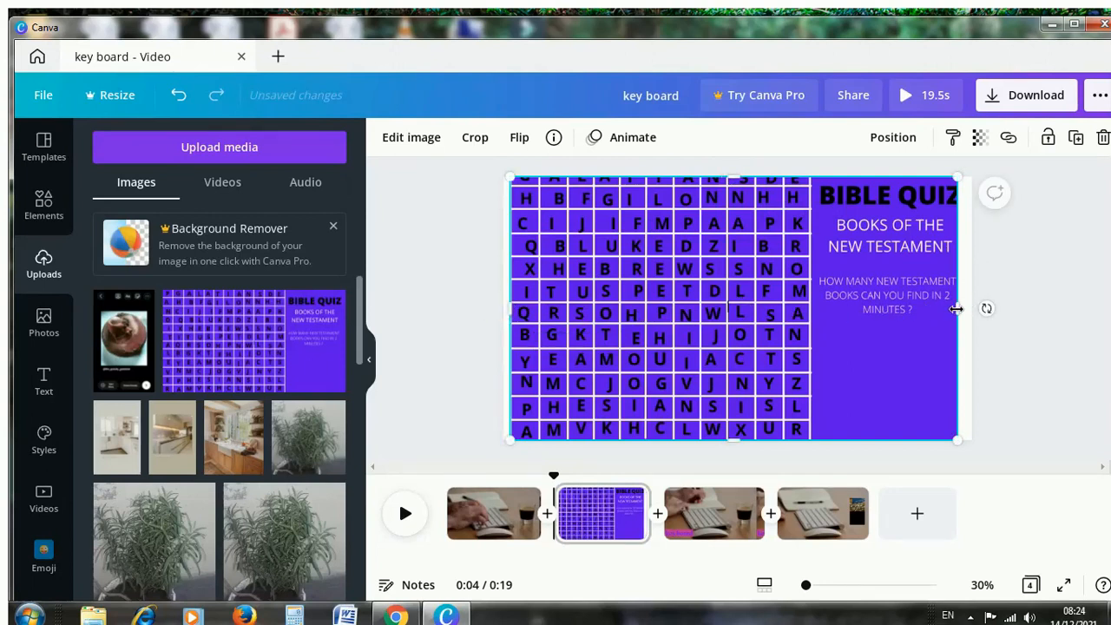
left_click_drag(963, 308, 971, 309)
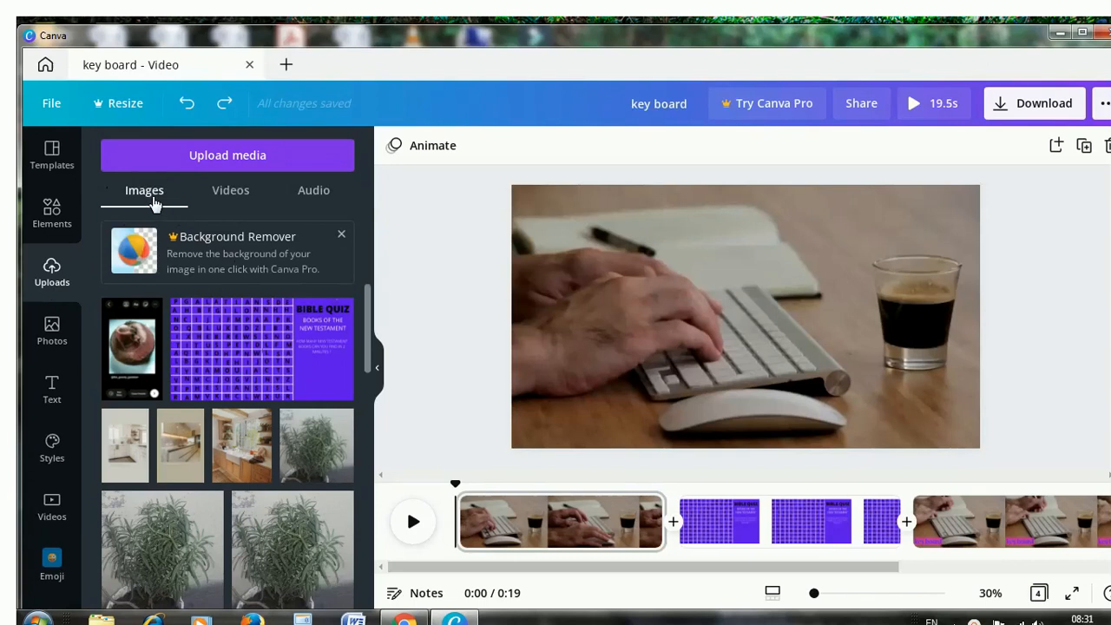
Add the uploaded smokey eye YouTube audio as the background track of the video.
left_click(313, 193)
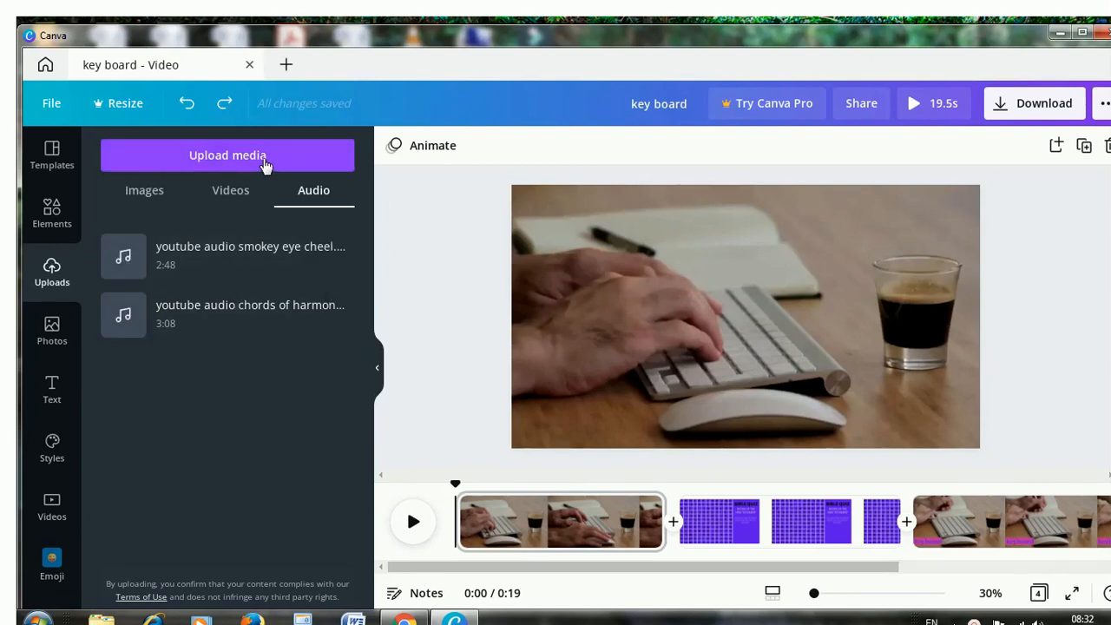
left_click(243, 251)
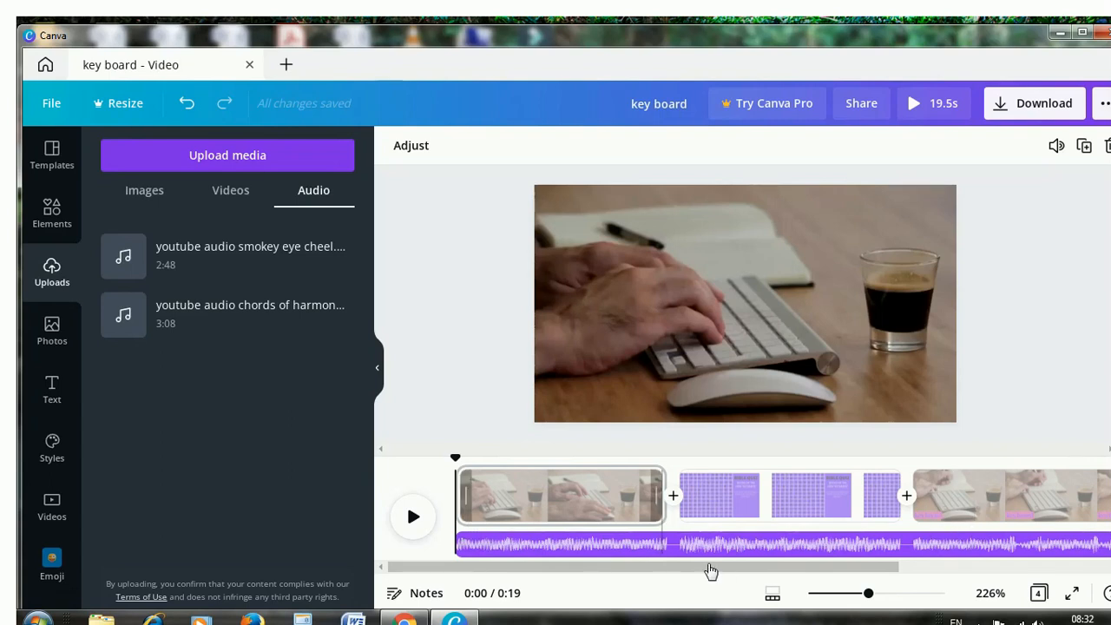
left_click(627, 504)
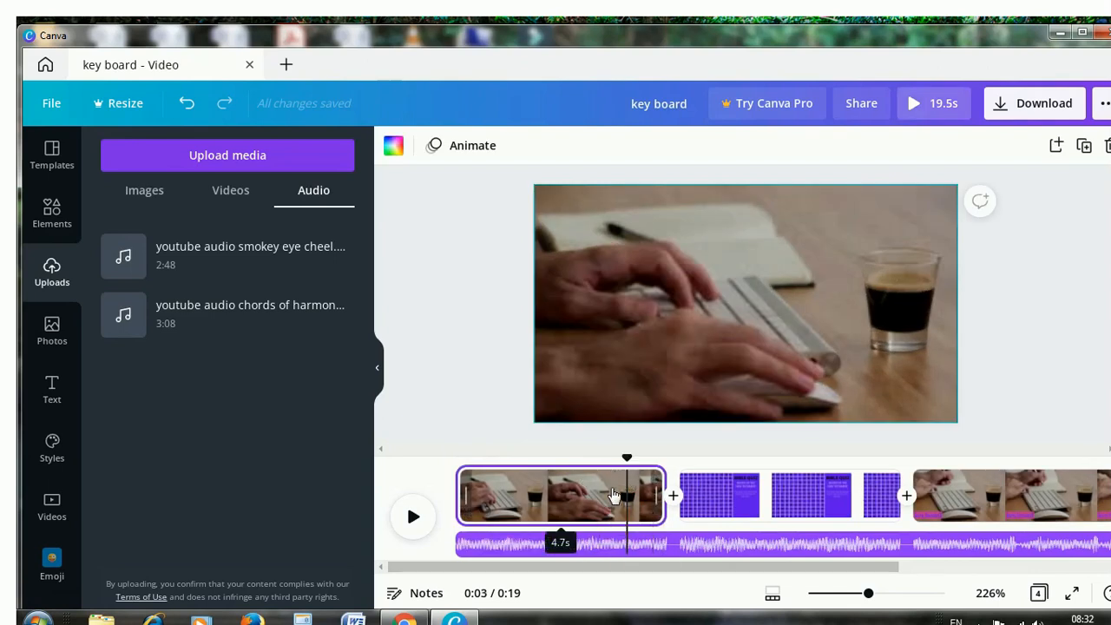
Lower the volume of the background audio track to 30.
left_click(691, 553)
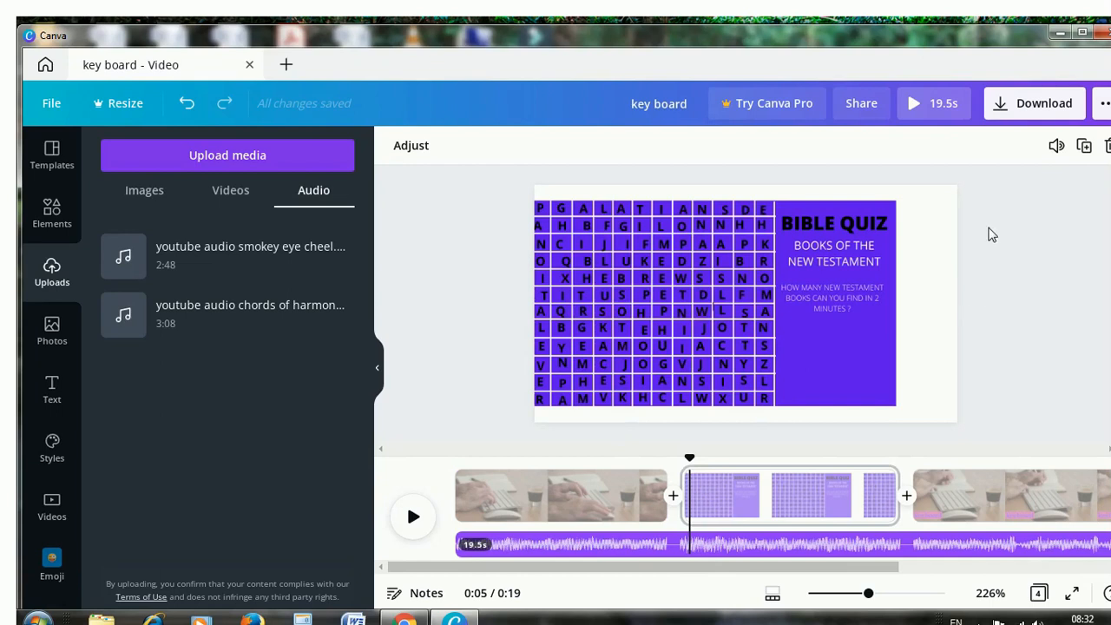
left_click(1057, 148)
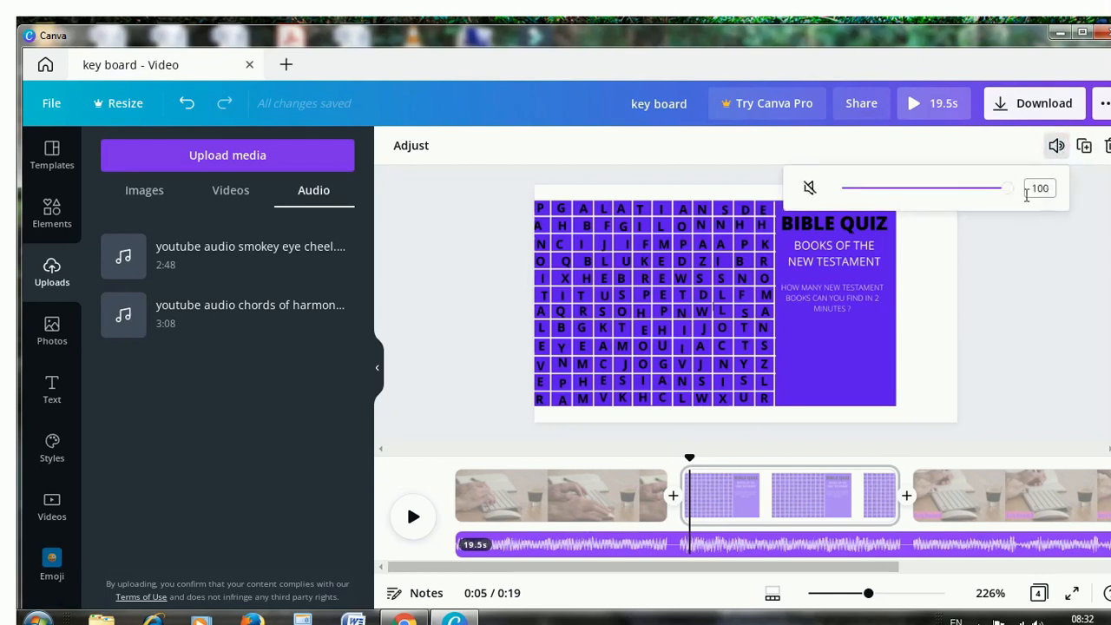
left_click_drag(1010, 193, 895, 205)
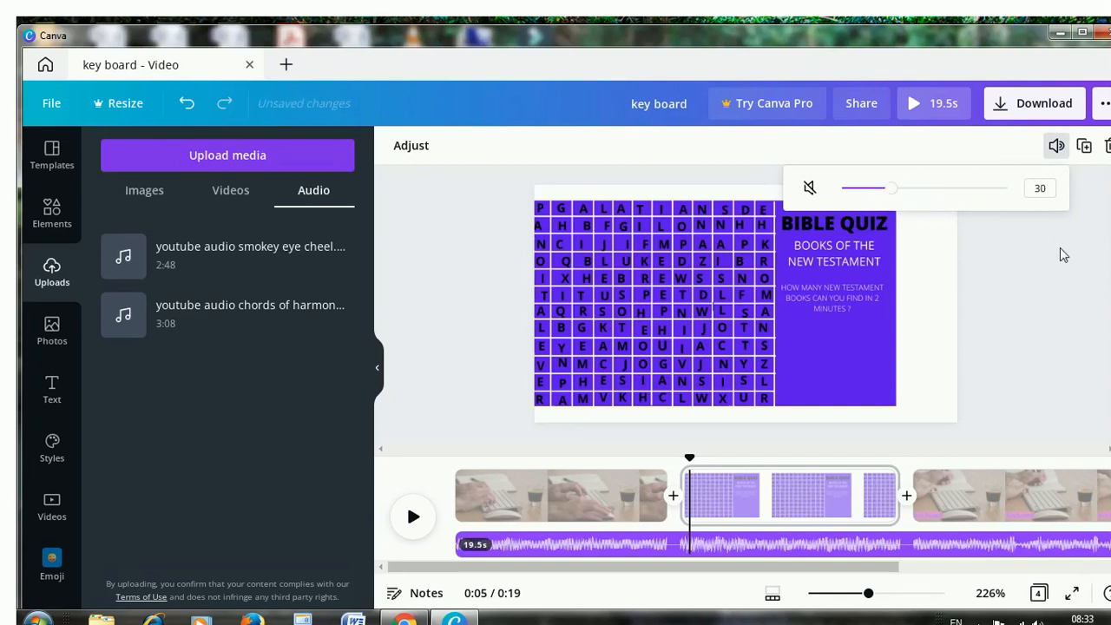
left_click(1067, 320)
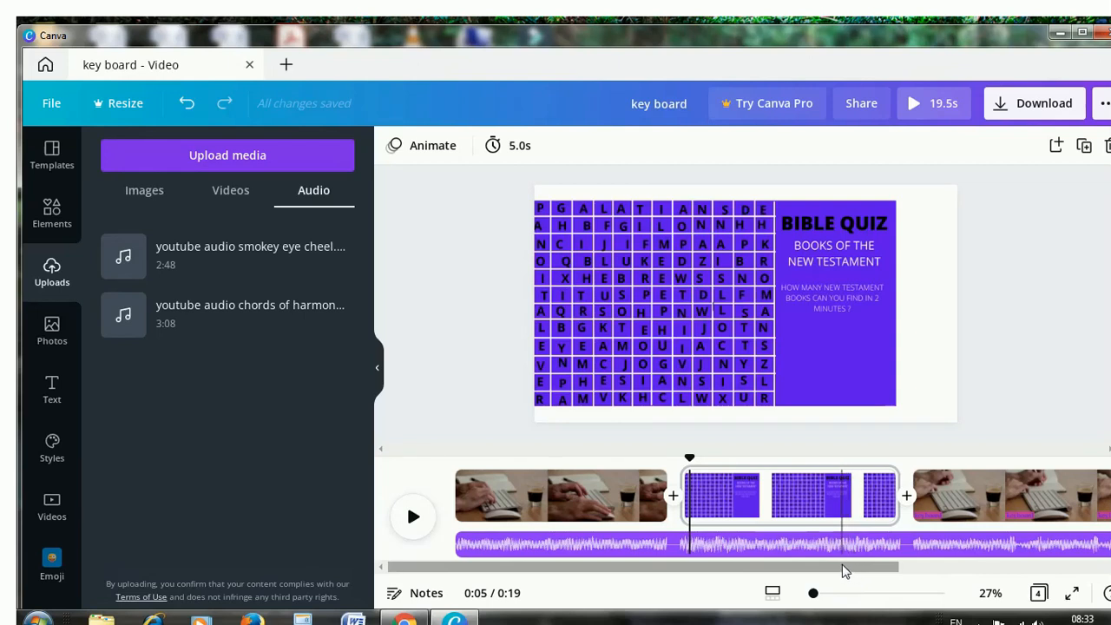
Look over the full timeline and view the video's download settings and sharing options.
left_click_drag(842, 570, 1083, 550)
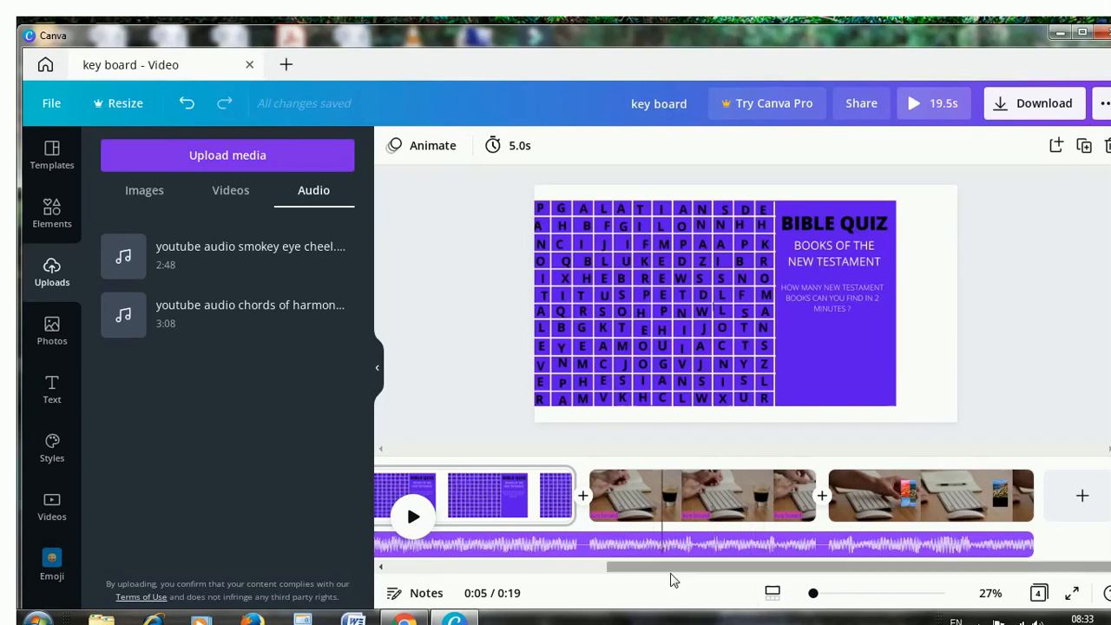
left_click_drag(755, 569, 516, 576)
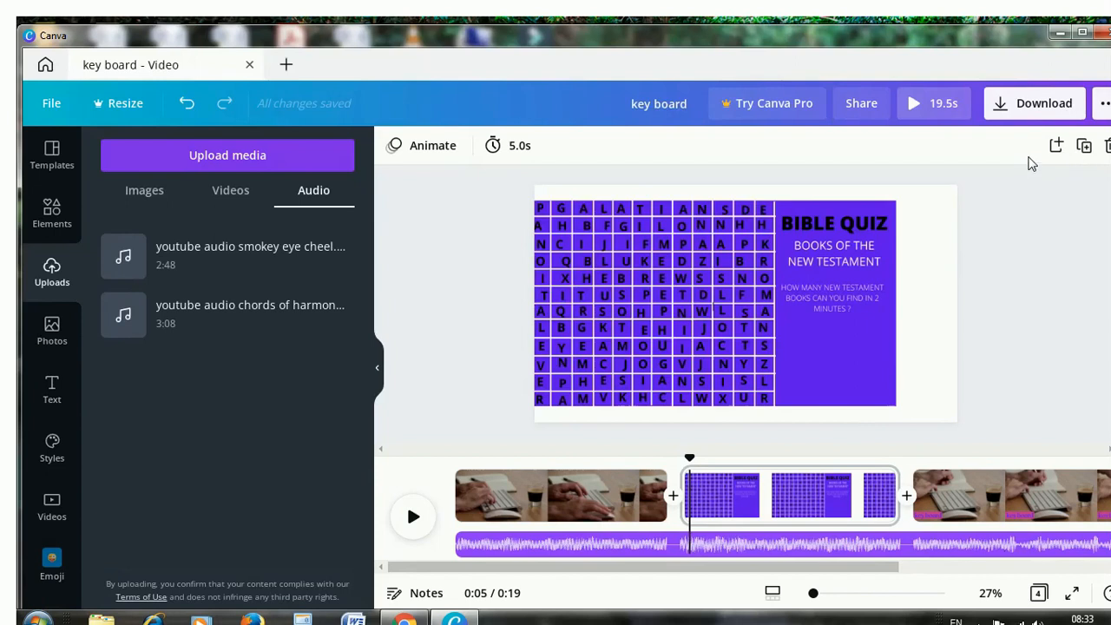
left_click(1026, 114)
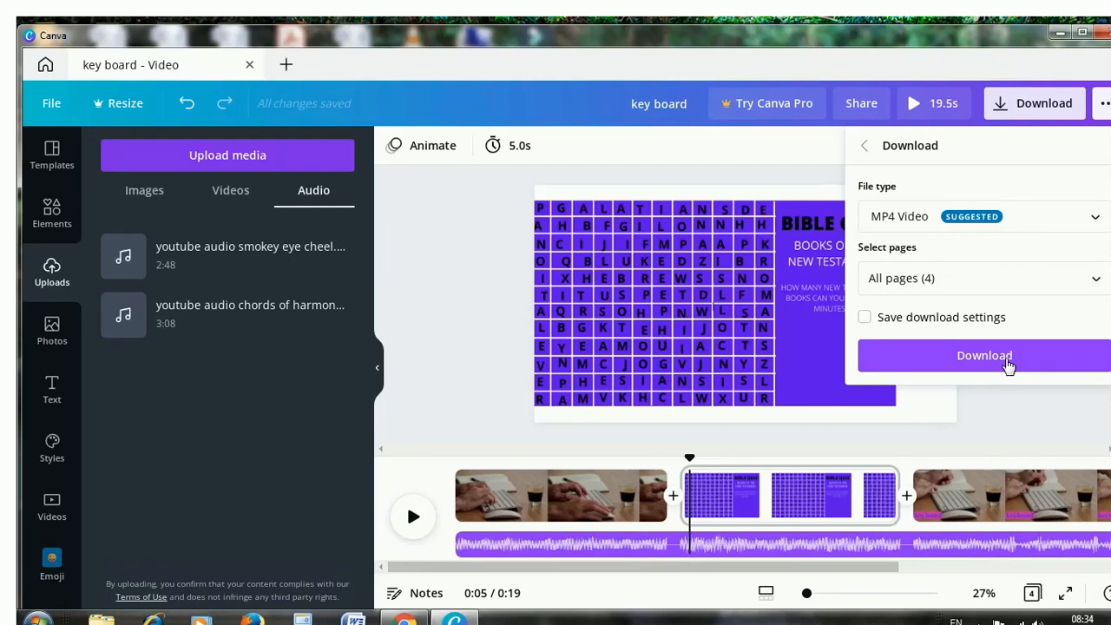
left_click(426, 322)
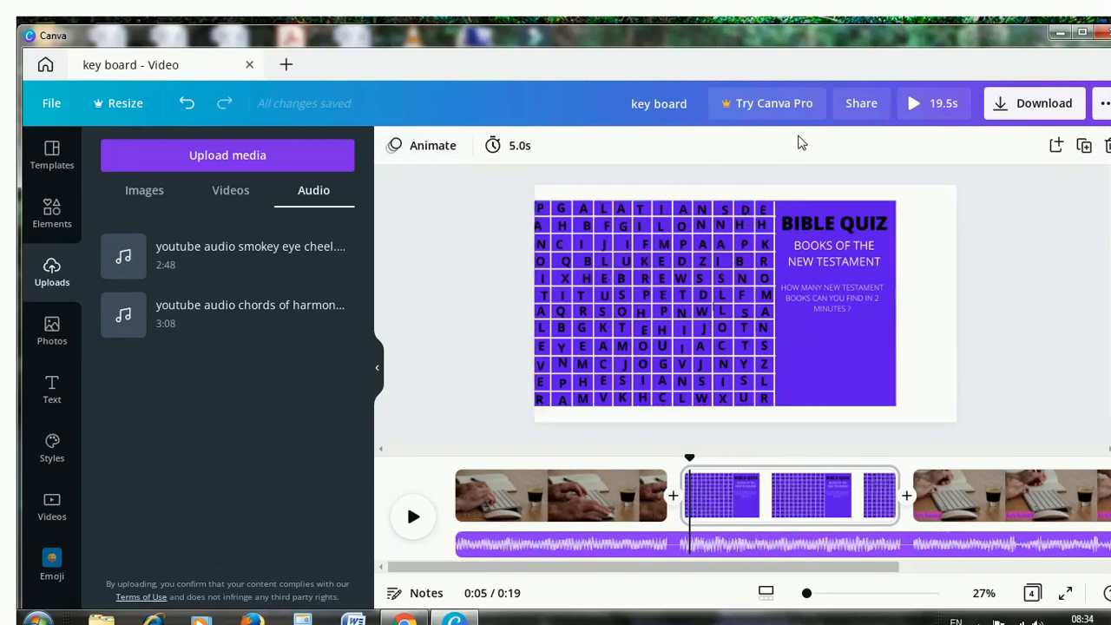
left_click(862, 105)
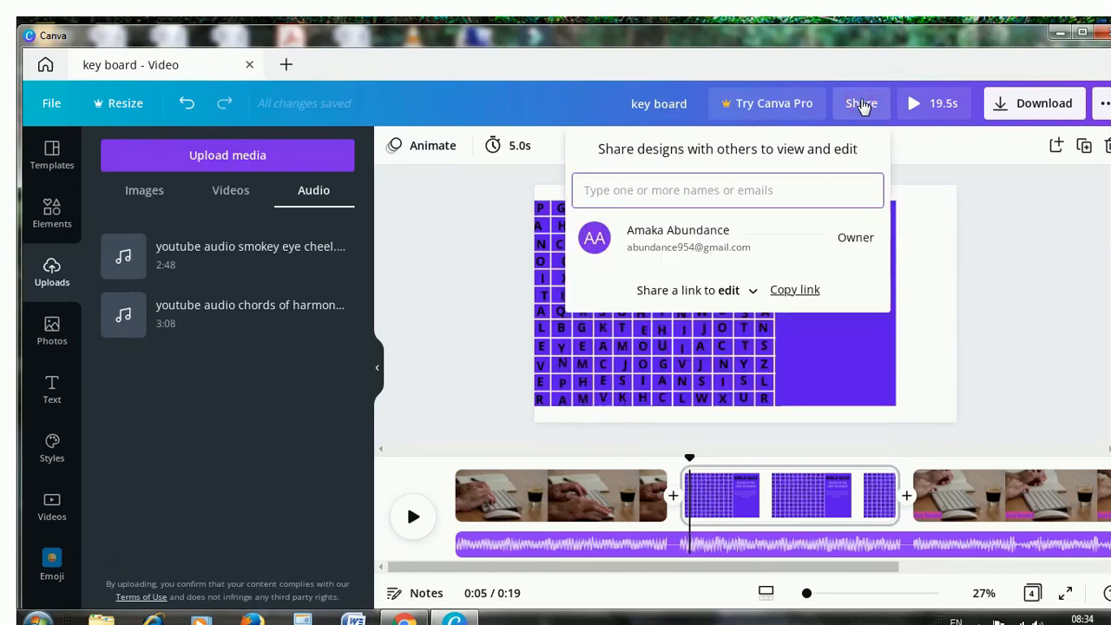
left_click(1039, 249)
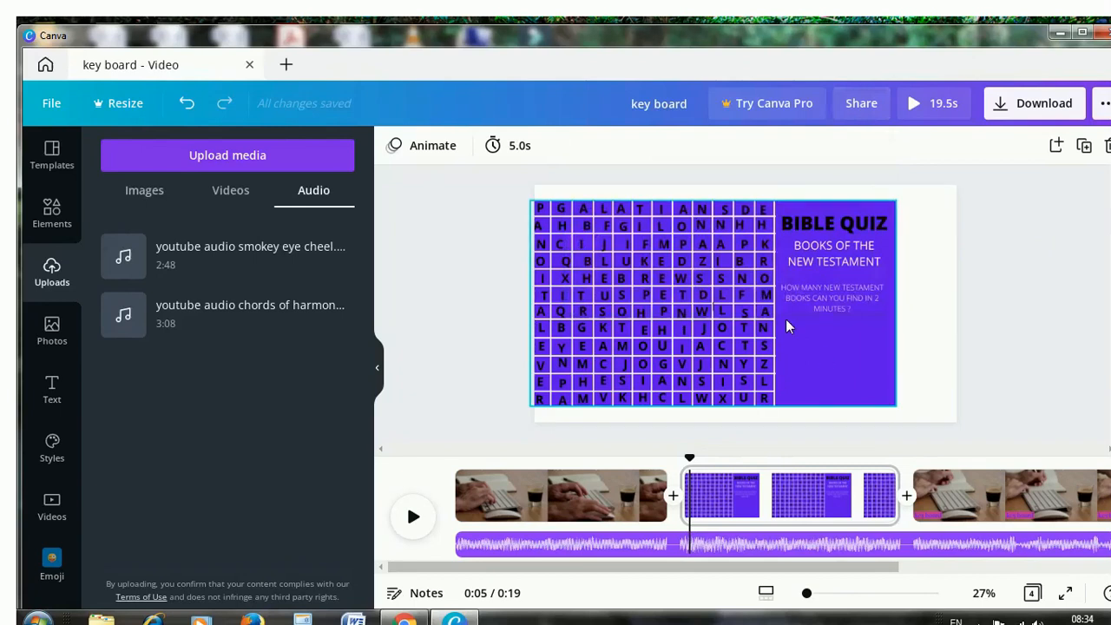